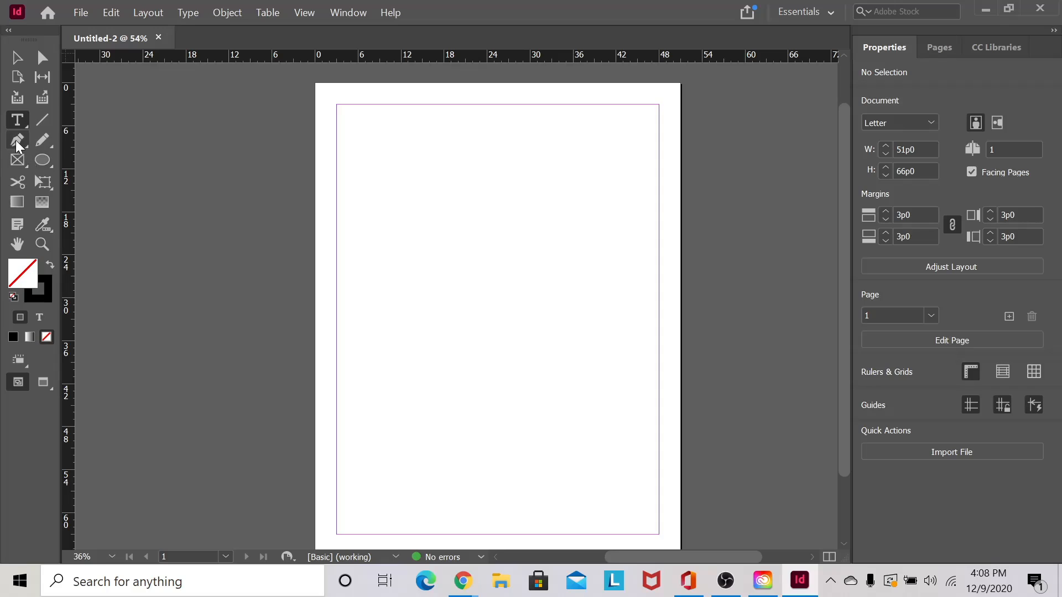
- Draw three wide text frames stacked one below another across the top half of the page
left_click_drag(336, 150, 642, 207)
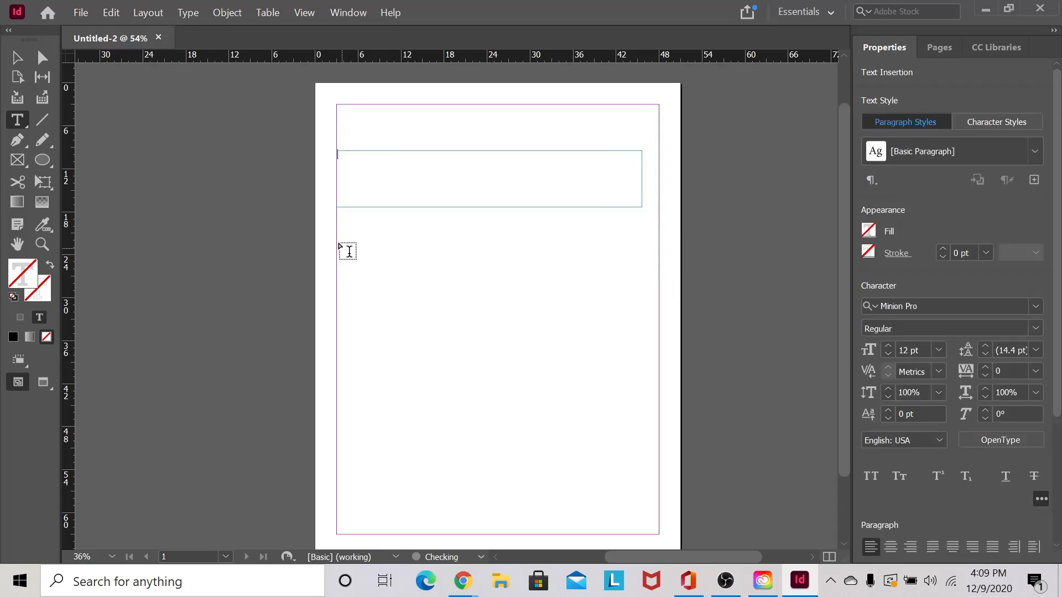
left_click_drag(336, 227, 642, 283)
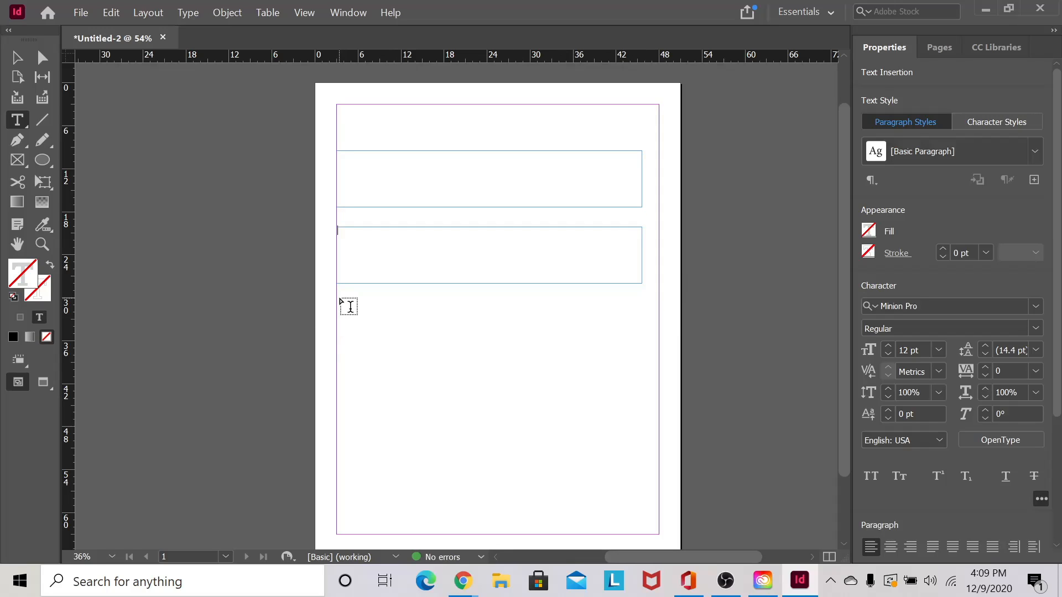
left_click_drag(336, 298, 642, 357)
left_click(470, 186)
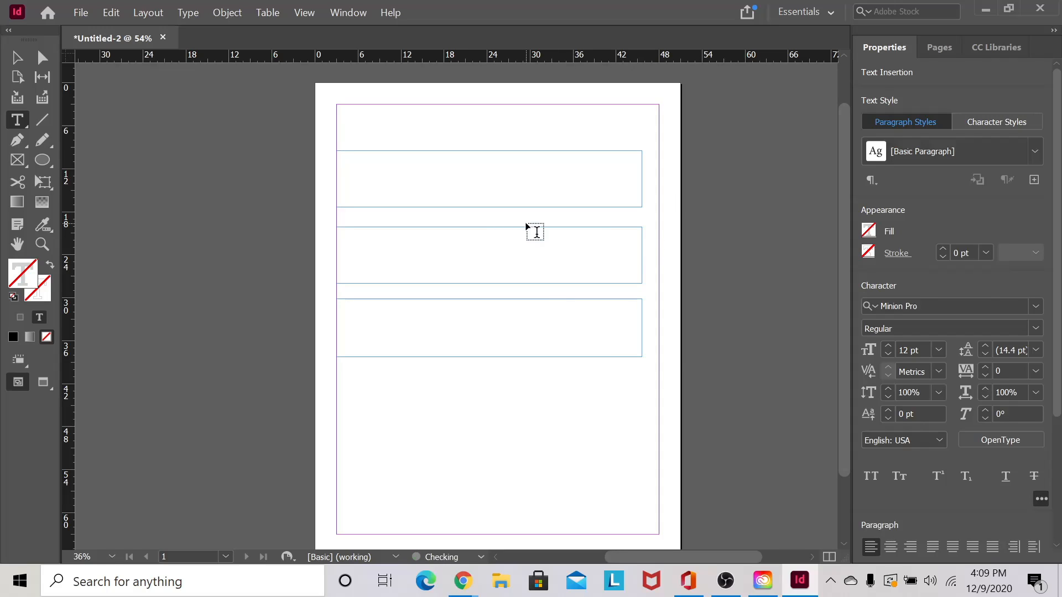
type("Hek")
- Type Hello into each of the three frames, fixing the typo in the first
key("BackSpace")
type("H")
left_click(379, 304)
type("He")
left_click(404, 154)
left_click_drag(404, 154, 291, 145)
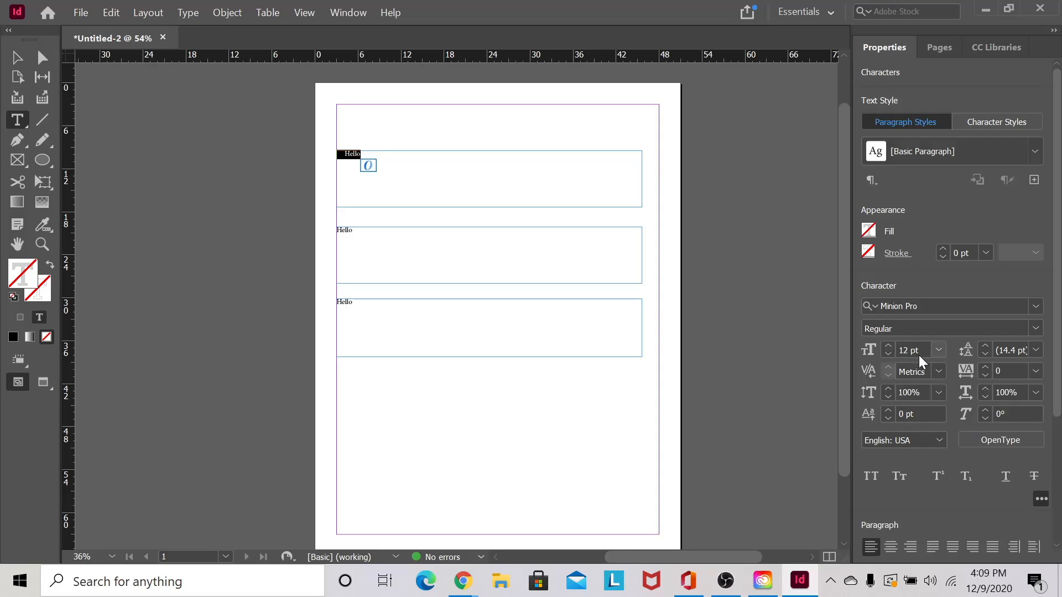
- Set the first and second Hello to 35 pt font size
left_click(903, 348)
type("35")
key("Return")
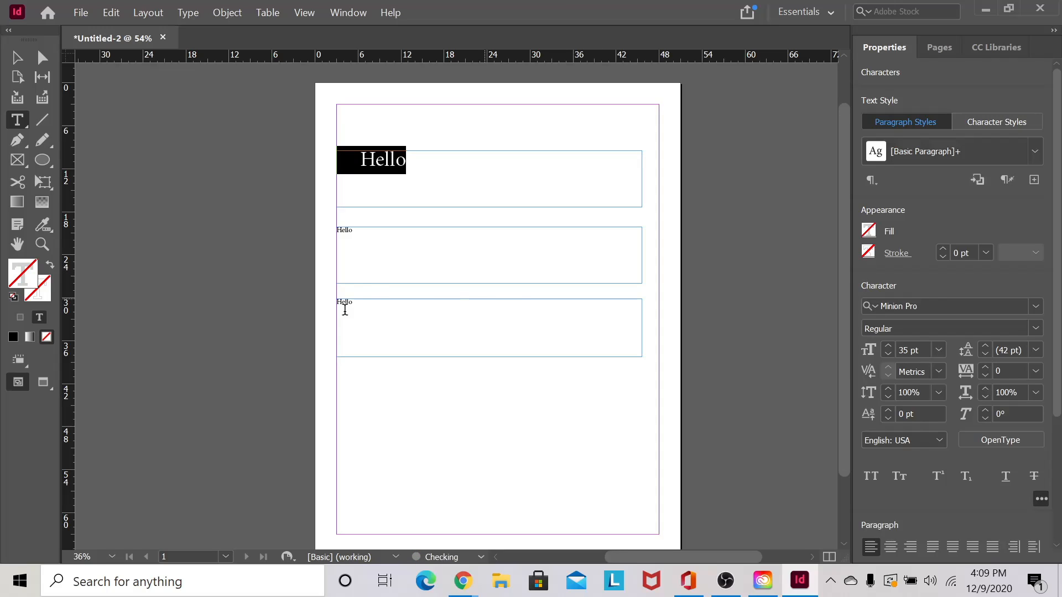
left_click(381, 241)
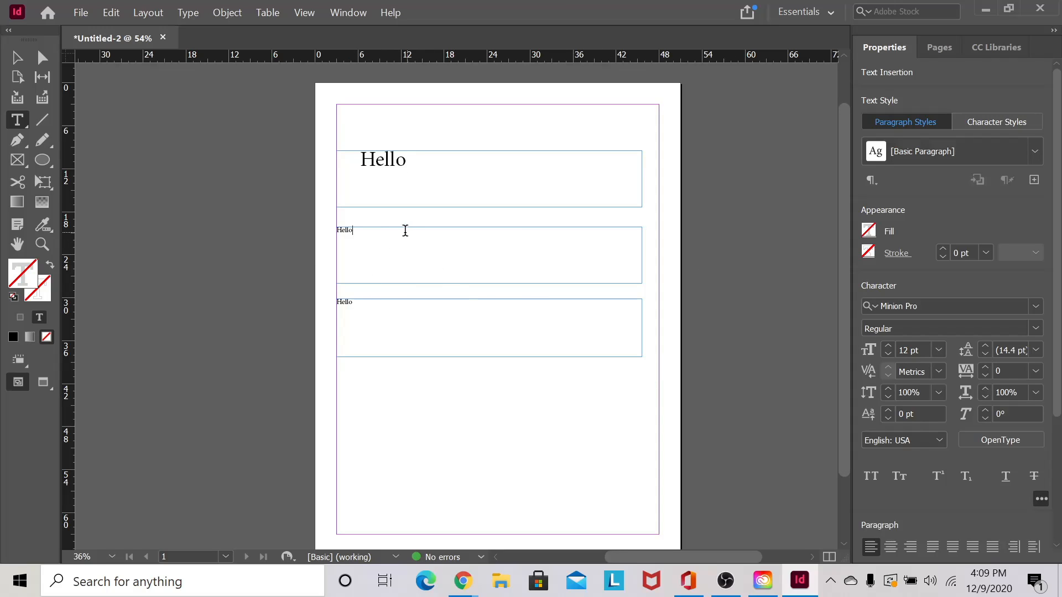
left_click_drag(405, 230, 264, 219)
left_click(923, 351)
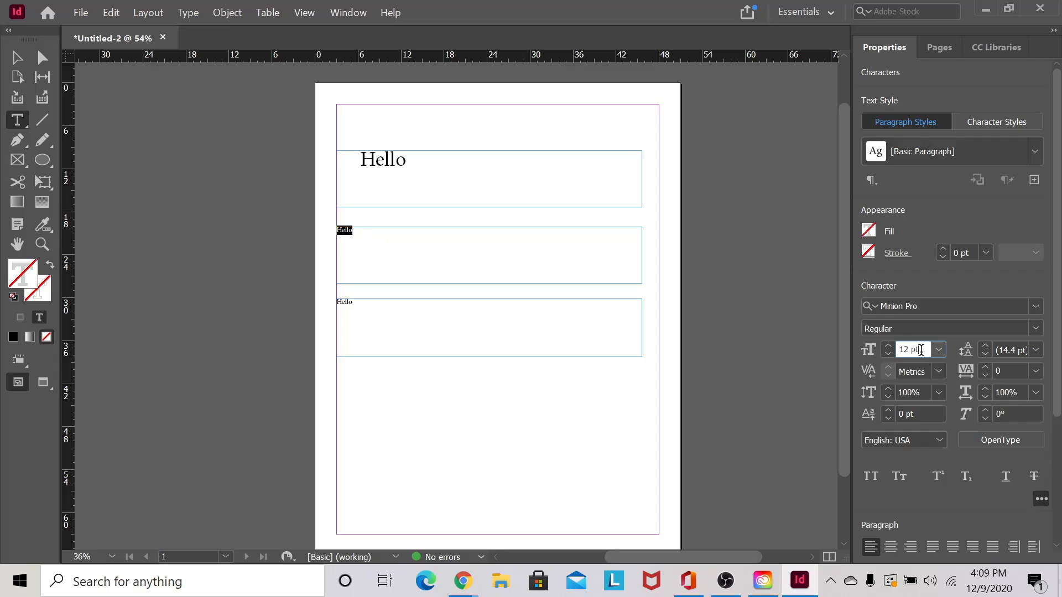
left_click_drag(920, 350, 878, 355)
type("35")
key("Return")
- Replace the third frame's Hello with 35 and size it 35 pt
left_click_drag(386, 303, 271, 300)
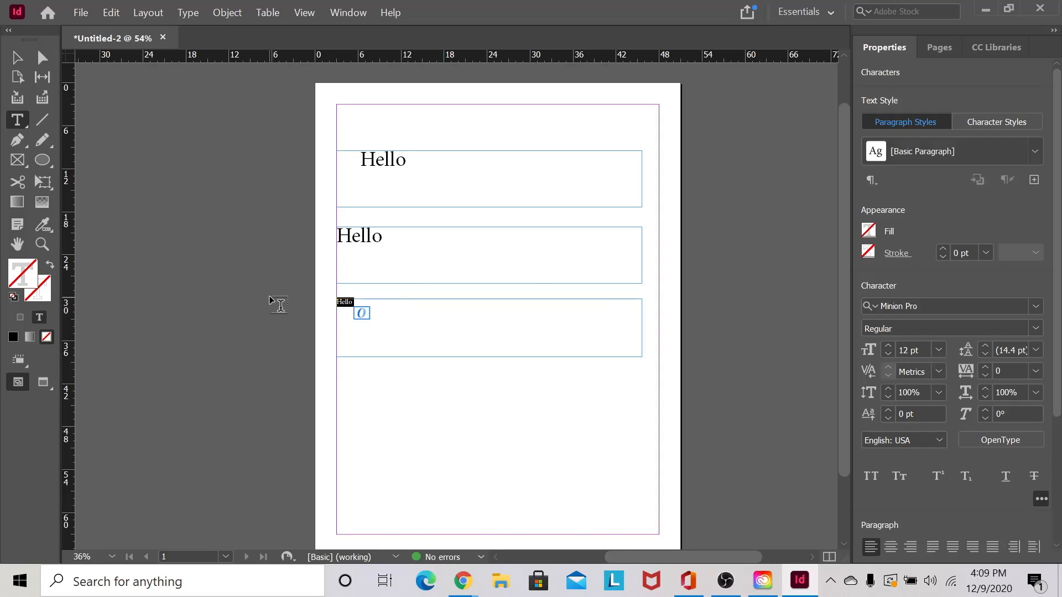
type("35")
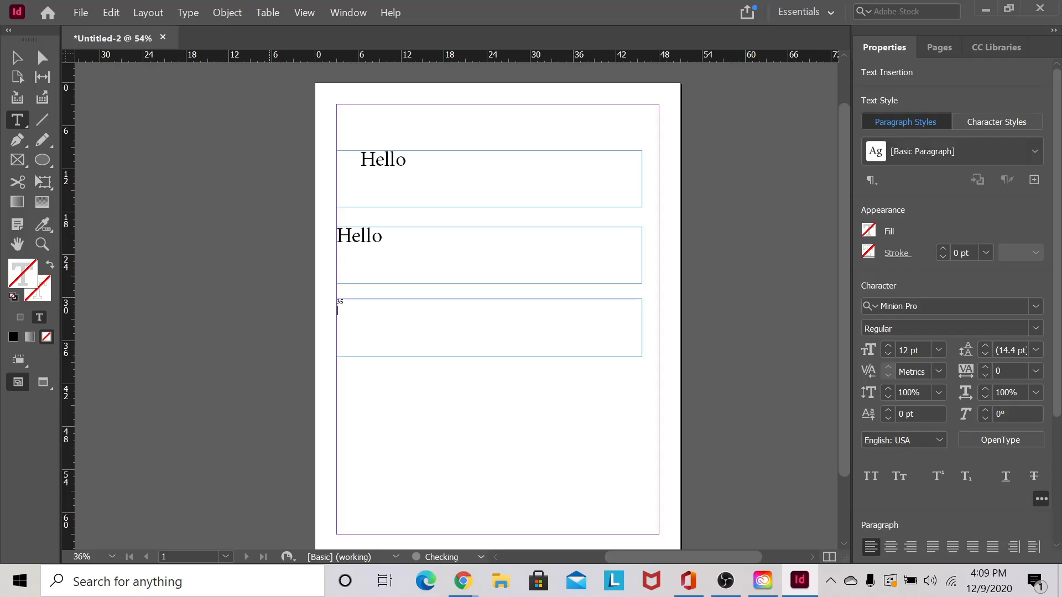
left_click_drag(372, 305, 293, 298)
left_click(907, 353)
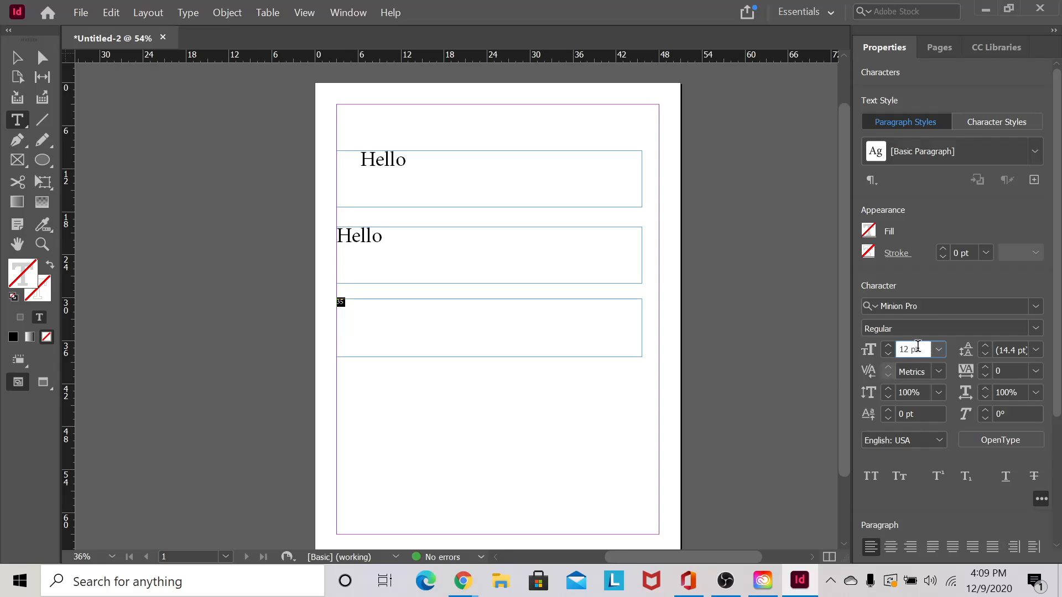
left_click_drag(923, 349, 853, 355)
type("35")
key("Return")
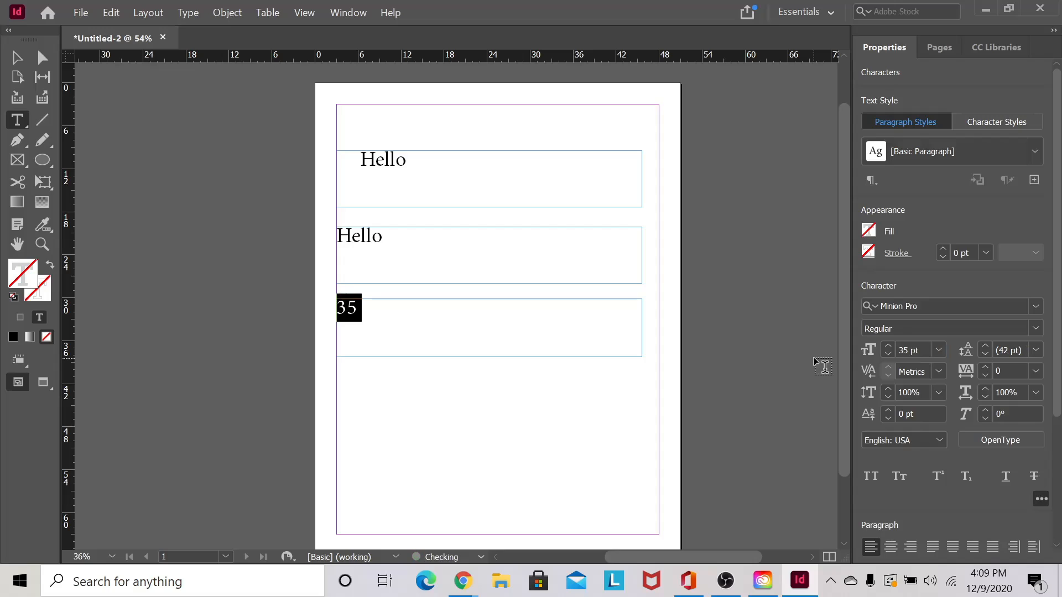
left_click(521, 320)
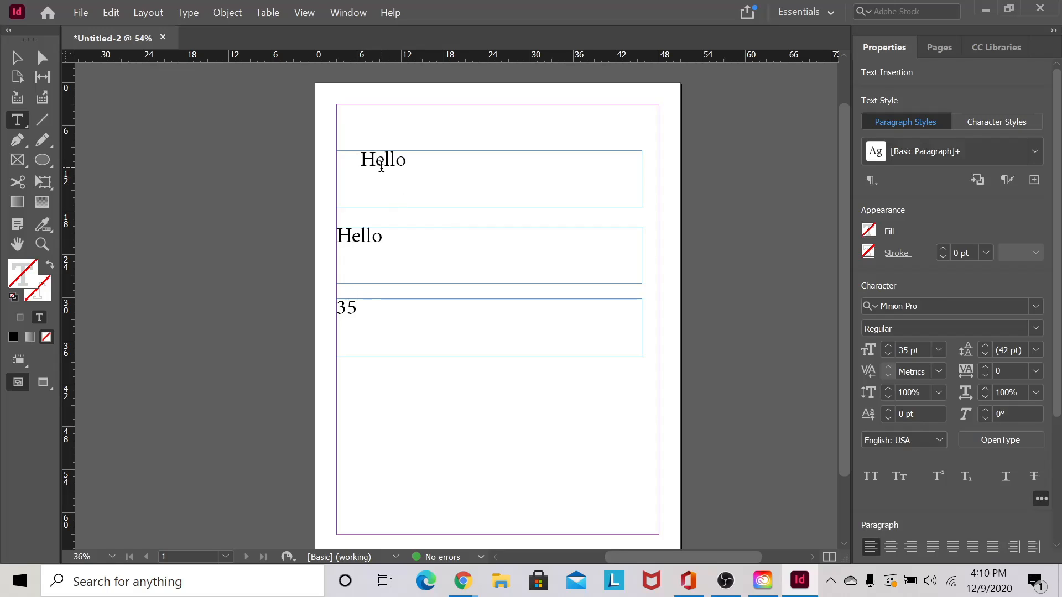
left_click_drag(394, 235, 311, 237)
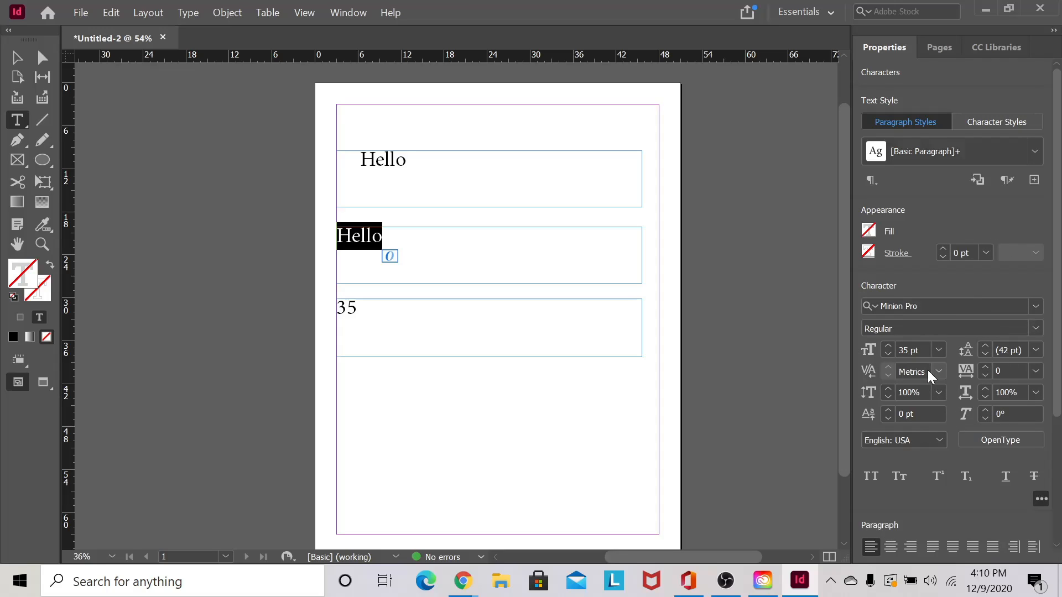
left_click(886, 352)
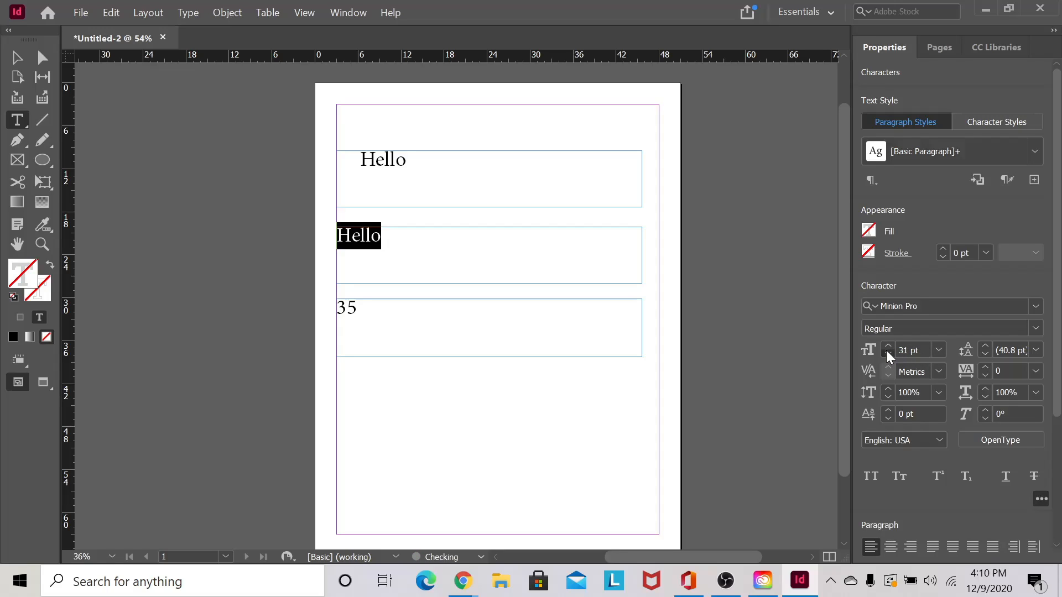
left_click(923, 350)
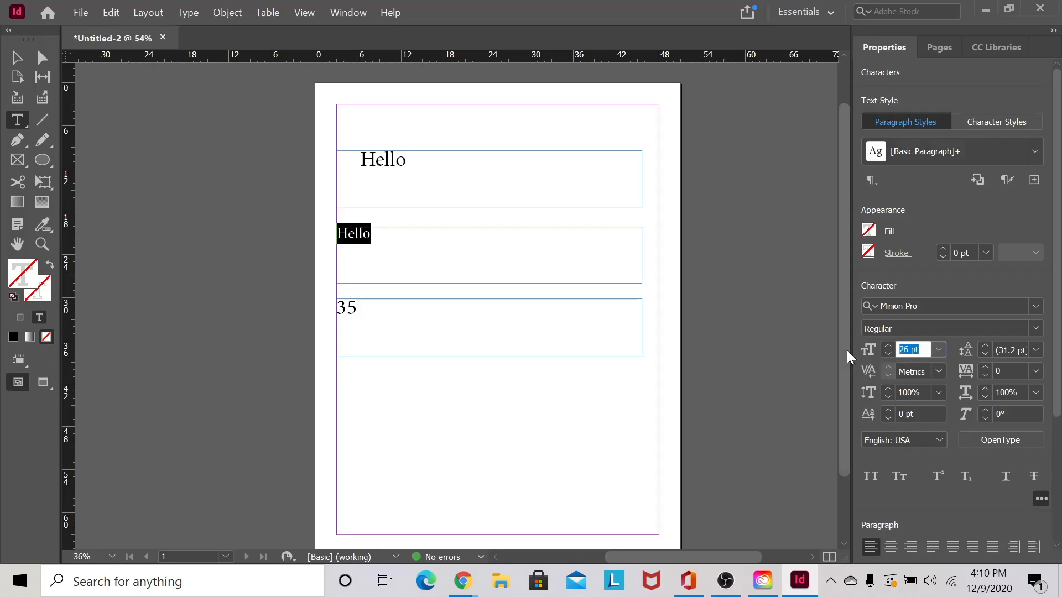
type("25")
key("Return")
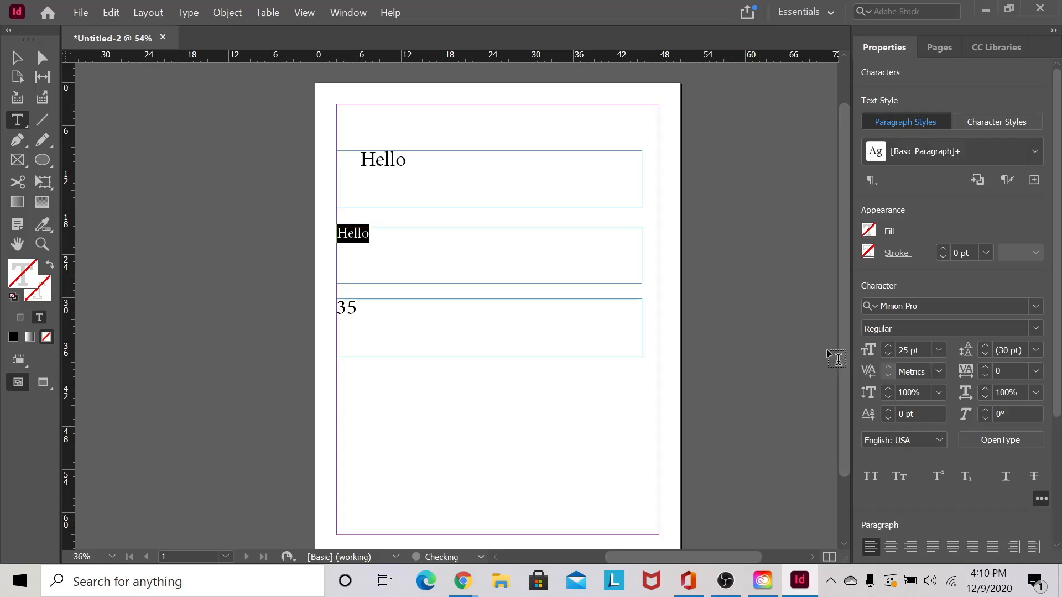
left_click(924, 350)
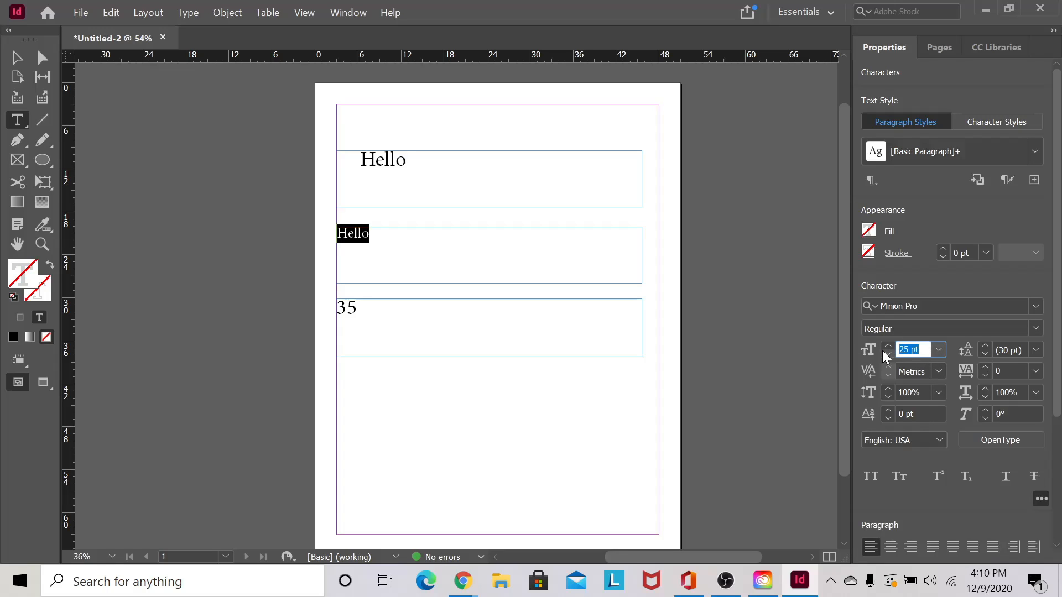
type("35")
key("Return")
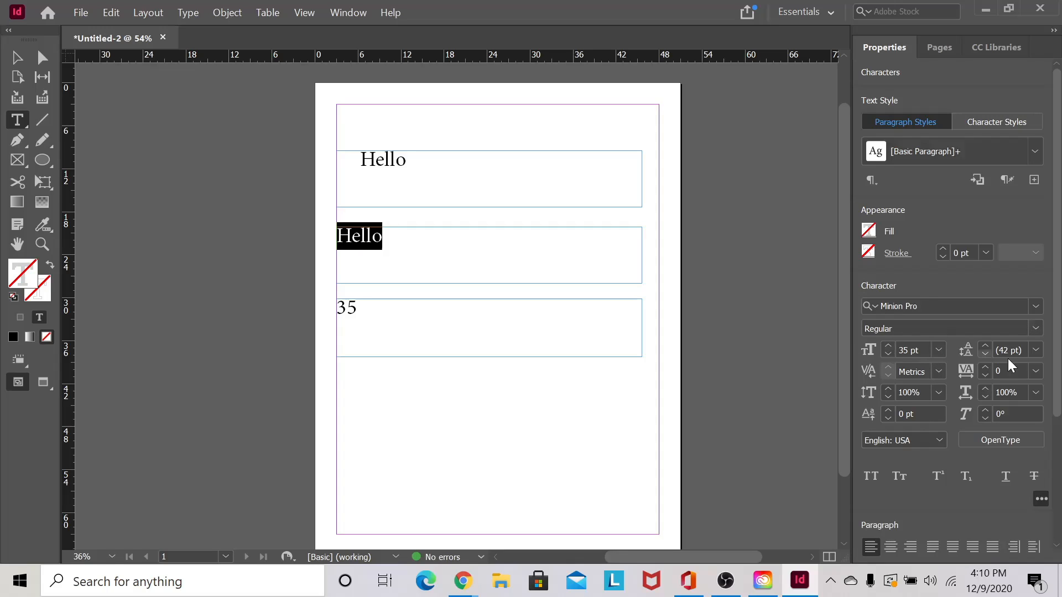
left_click(468, 243)
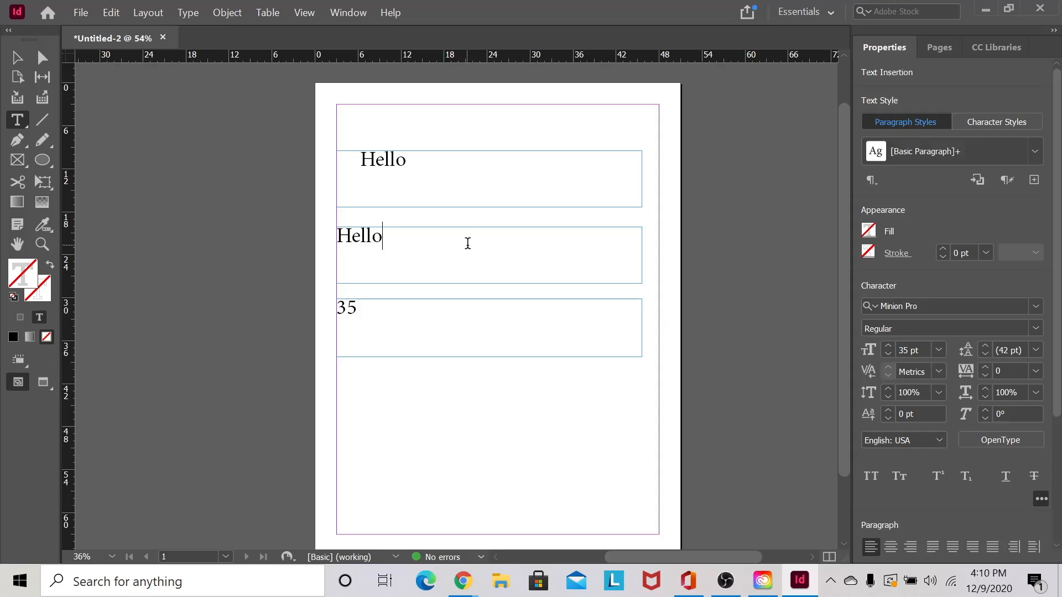
double_click(372, 243)
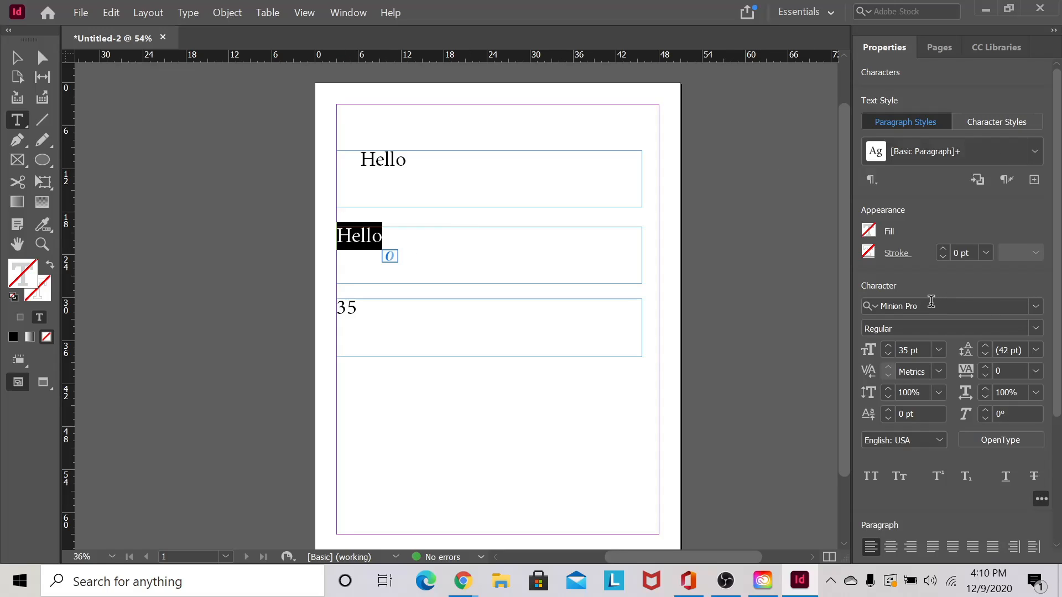
- Apply the Mistral font to the second Hello
left_click(1031, 307)
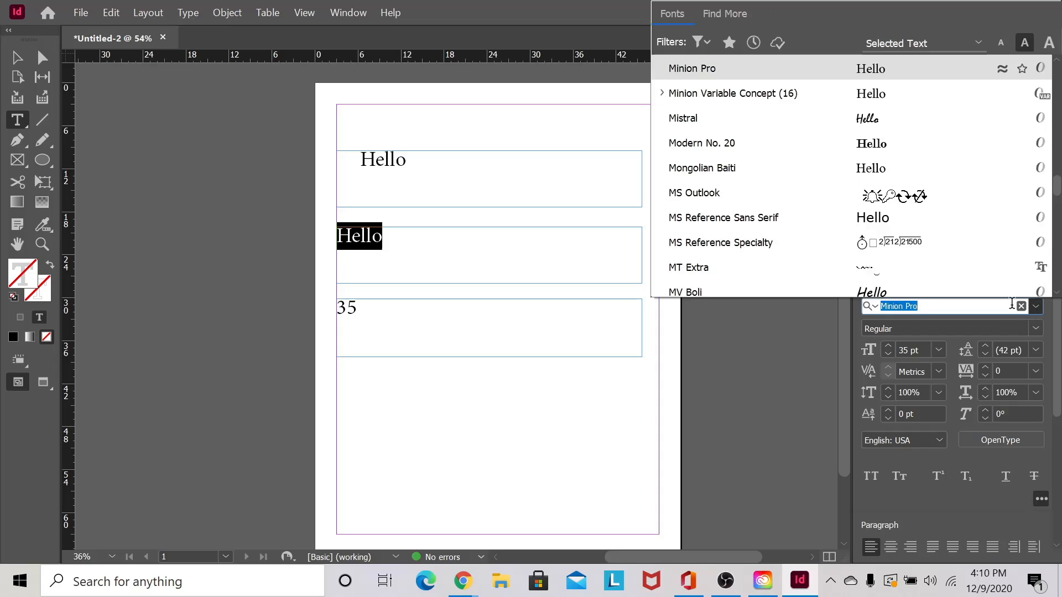
left_click(920, 113)
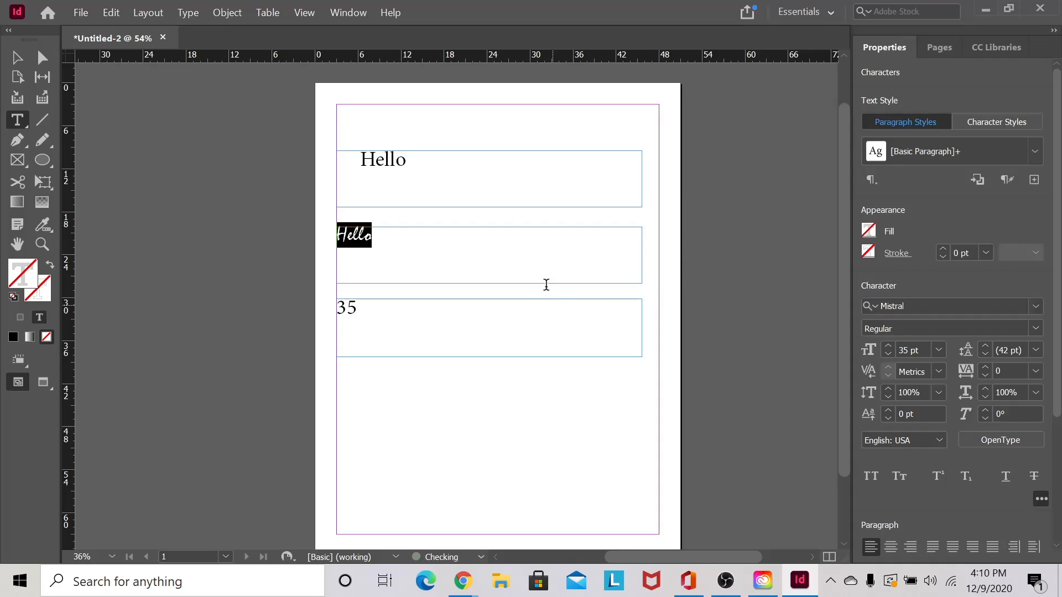
left_click(533, 255)
left_click_drag(407, 246, 315, 234)
left_click(451, 265)
left_click_drag(375, 240, 199, 232)
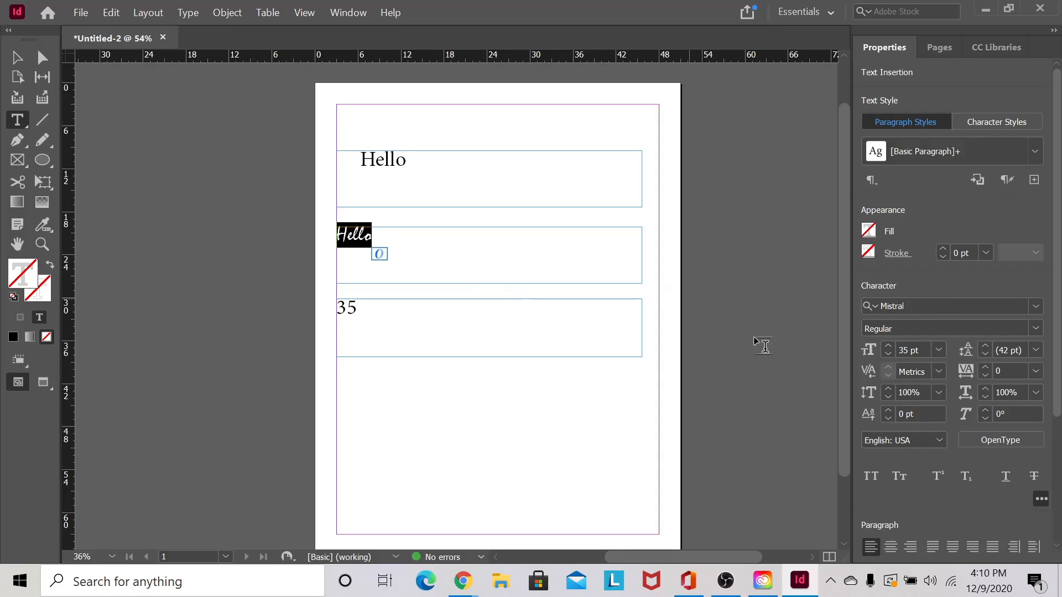
- Raise the Mistral Hello's font size to 70 pt
left_click(888, 345)
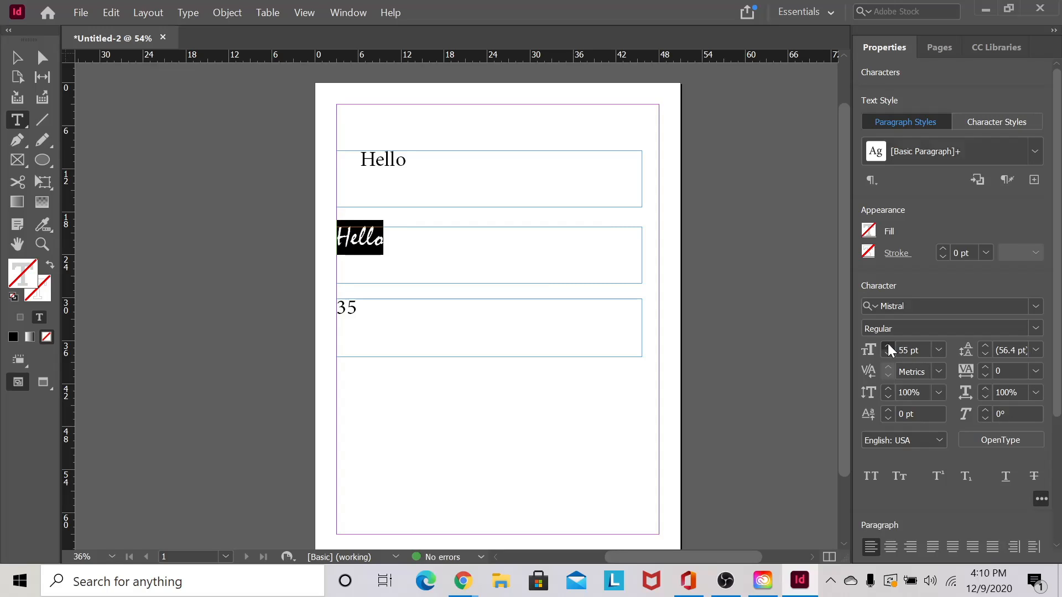
left_click(888, 345)
left_click(888, 345)
left_click(888, 345)
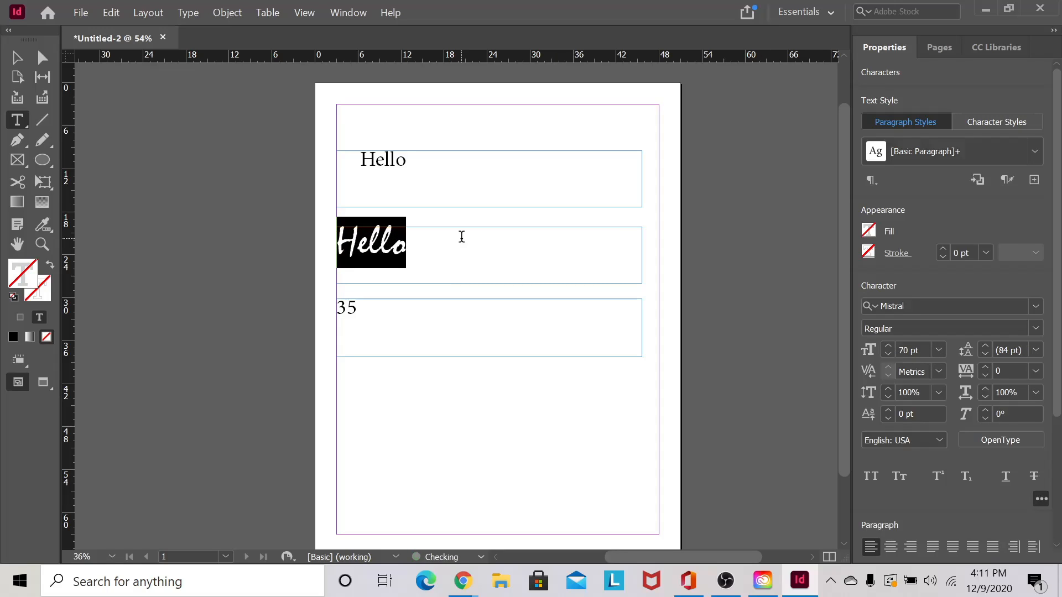
left_click(483, 247)
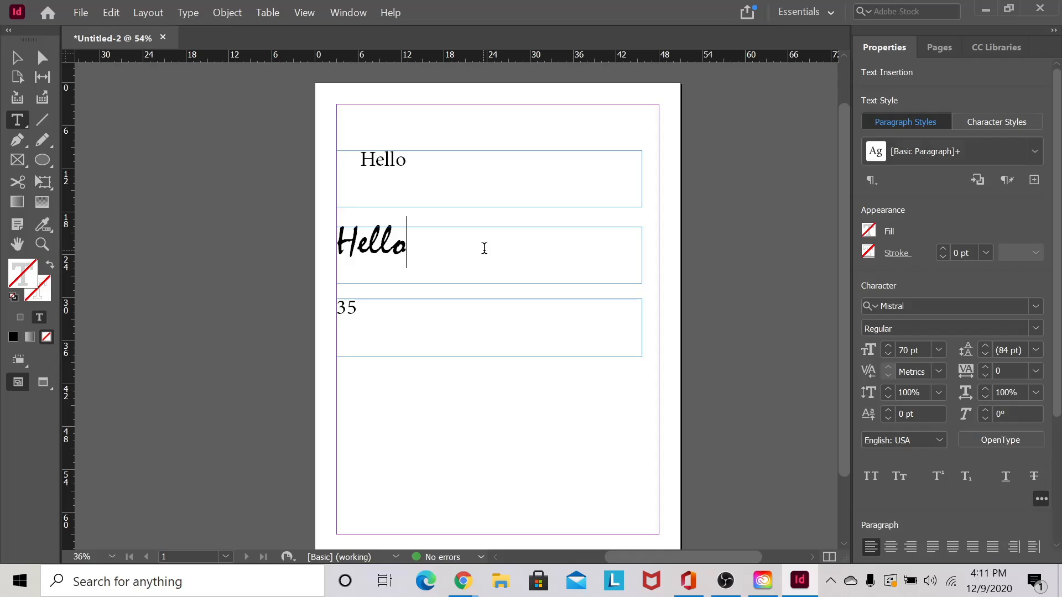
- Fill the Mistral Hello with the red C=15 M=100 Y=100 K=0 swatch
left_click(440, 146)
left_click_drag(429, 247, 323, 235)
left_click(433, 233)
left_click_drag(420, 250, 265, 242)
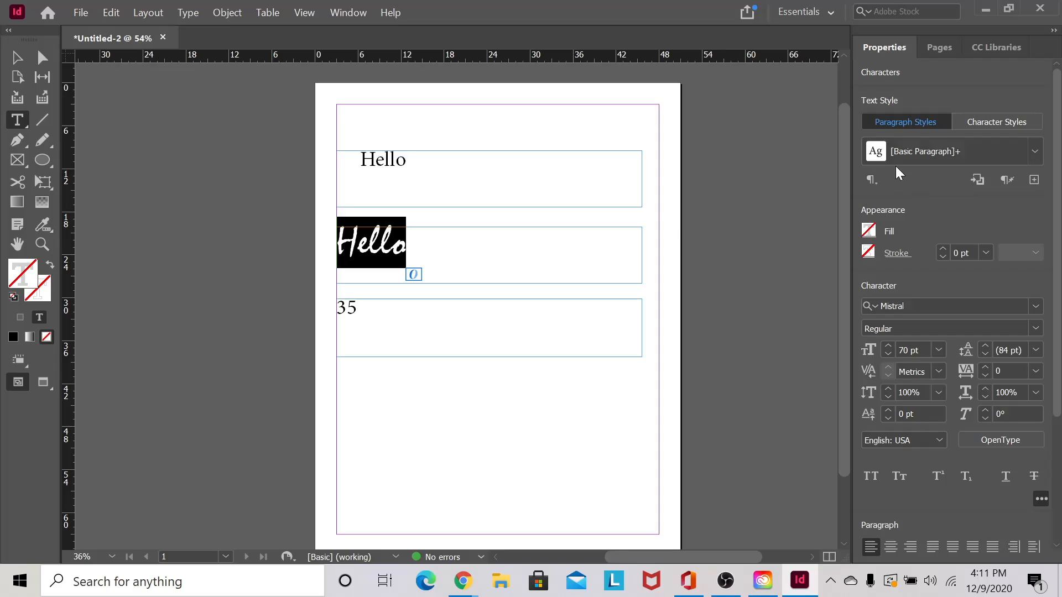
left_click(868, 231)
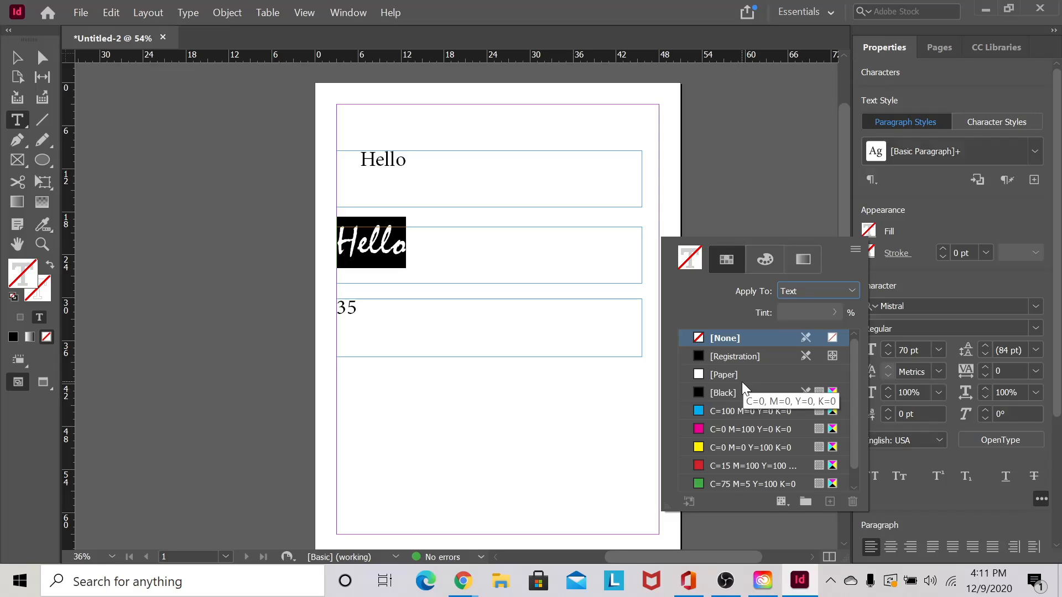
left_click(700, 469)
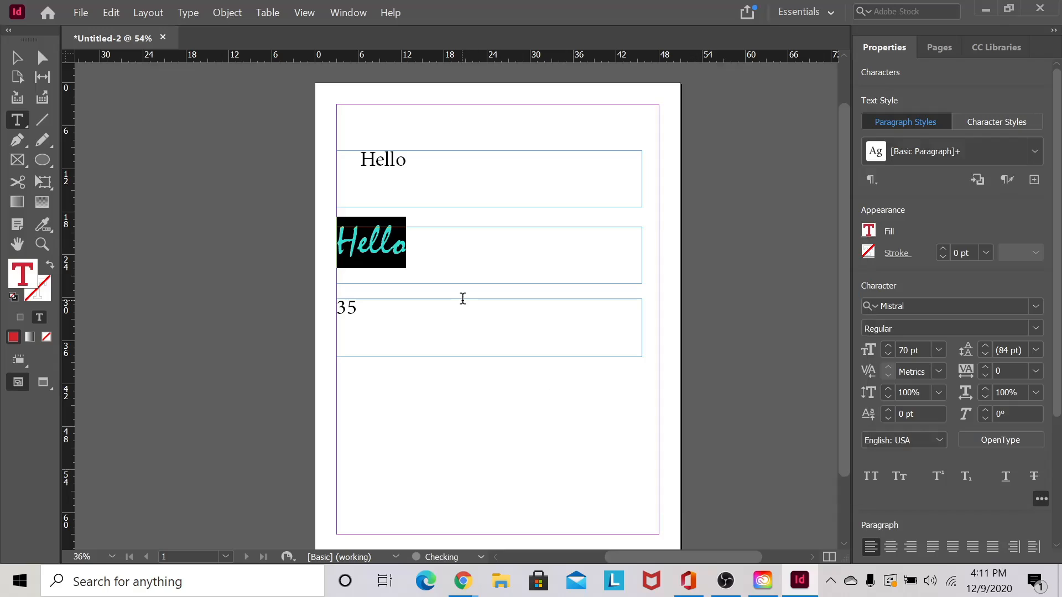
left_click(429, 249)
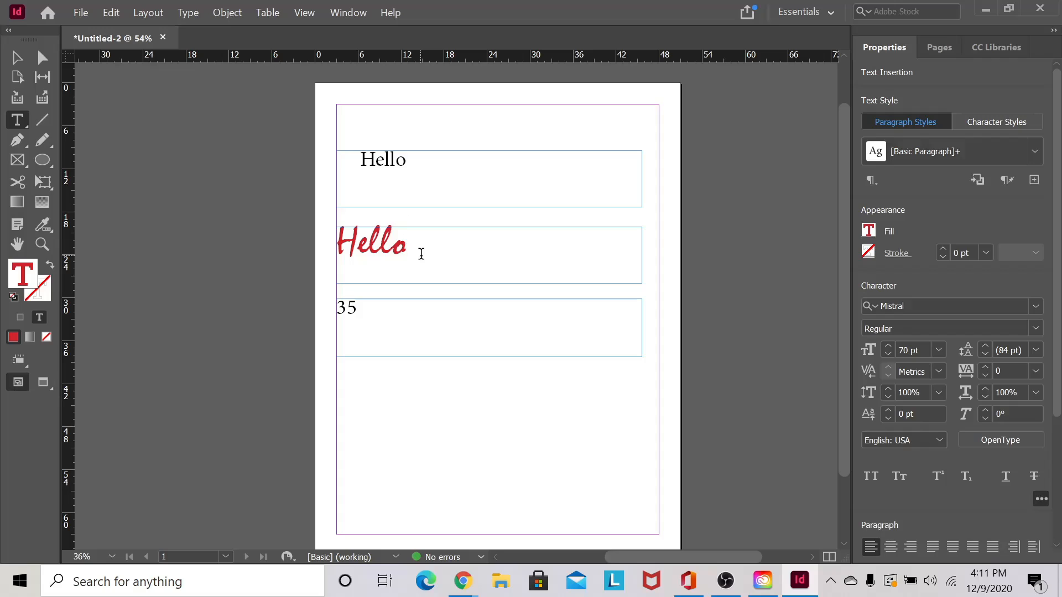
left_click(415, 161)
left_click(412, 239)
left_click_drag(431, 242, 310, 244)
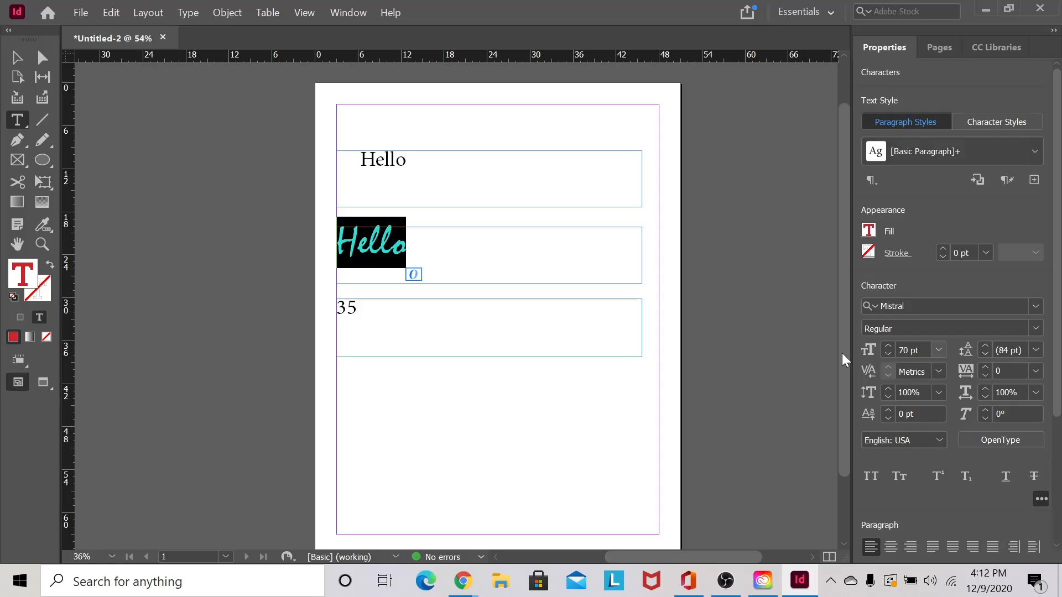
left_click(453, 256)
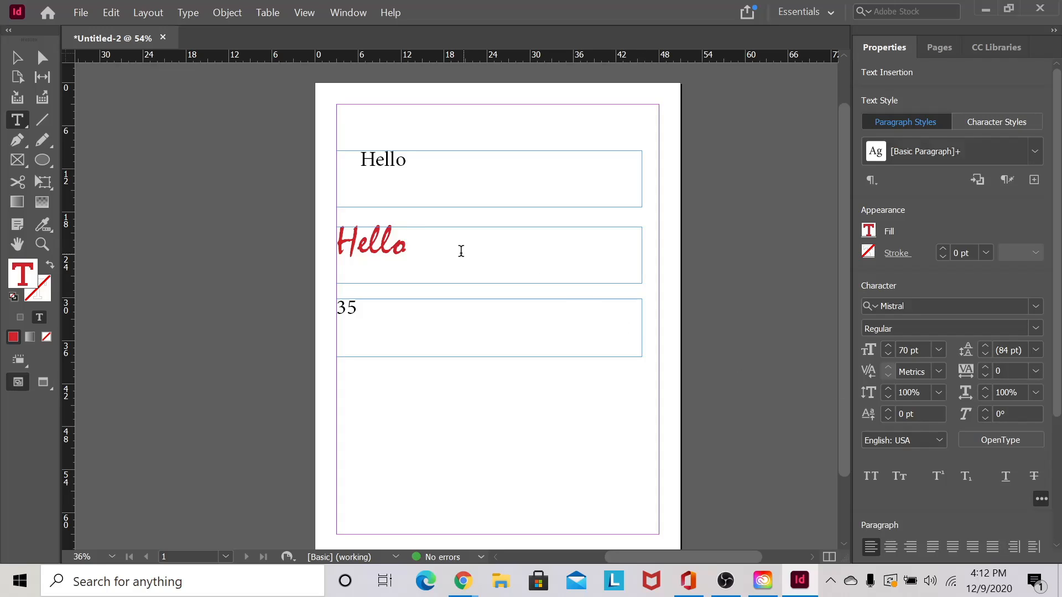
left_click_drag(460, 251, 232, 247)
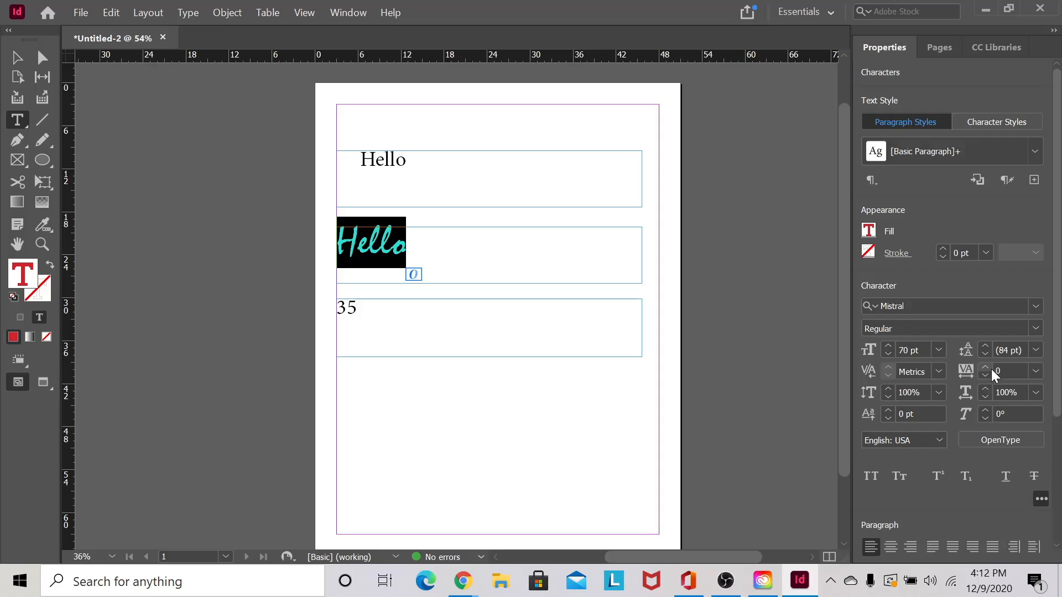
- Widen the red Hello's tracking with the spinner, then pull it back to 370
left_click(1017, 372)
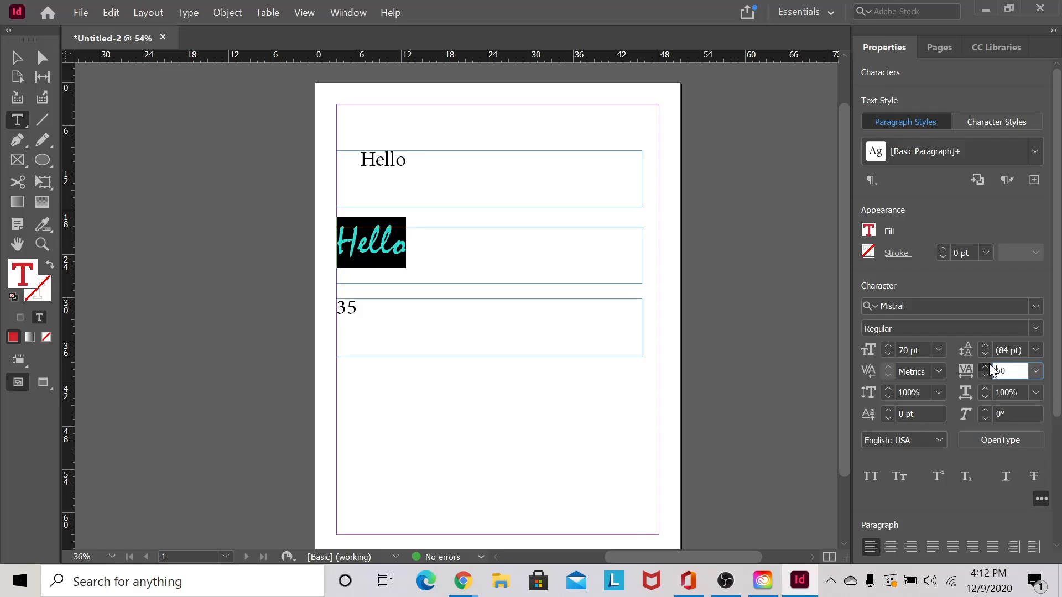
left_click(989, 365)
left_click(988, 366)
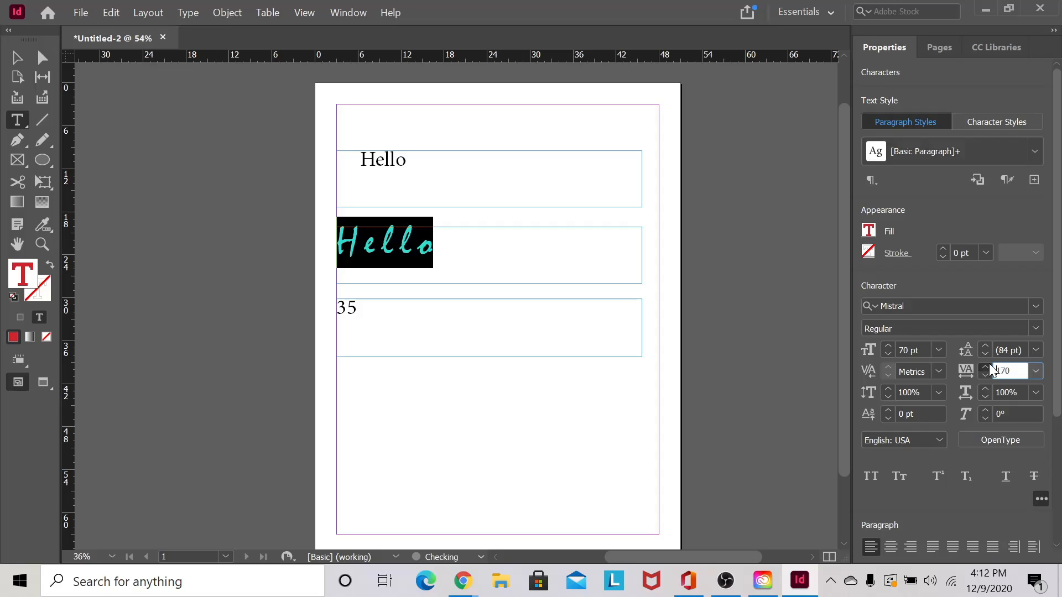
left_click(989, 366)
left_click(989, 366)
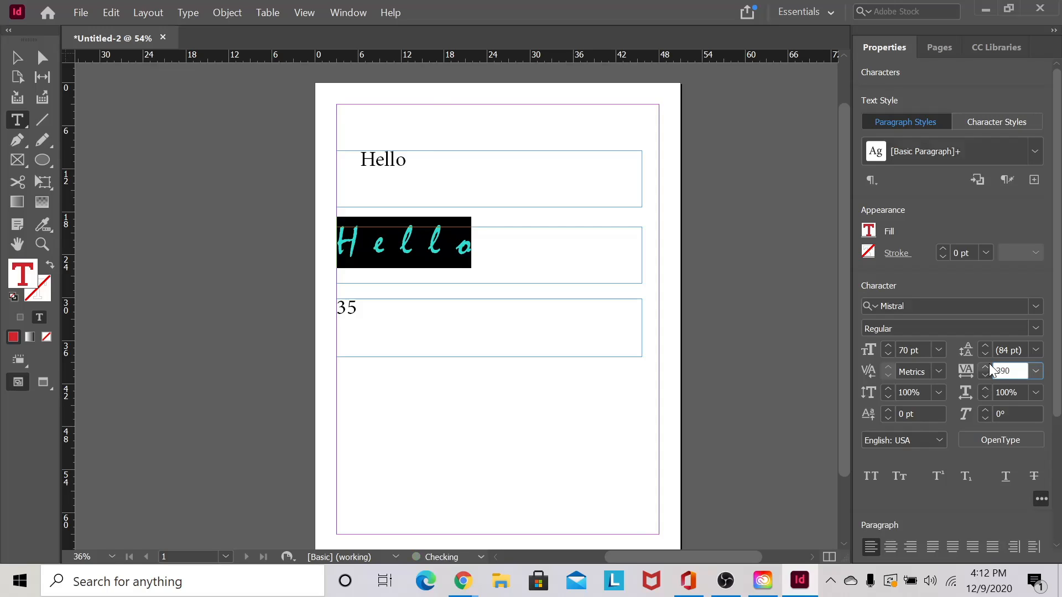
left_click(989, 366)
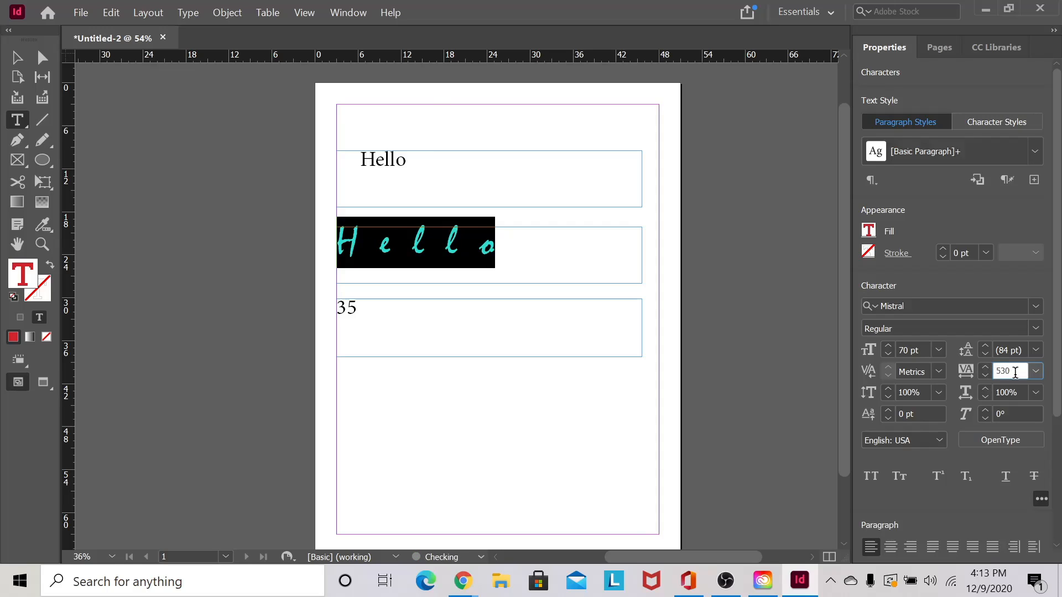
left_click(984, 376)
left_click(588, 258)
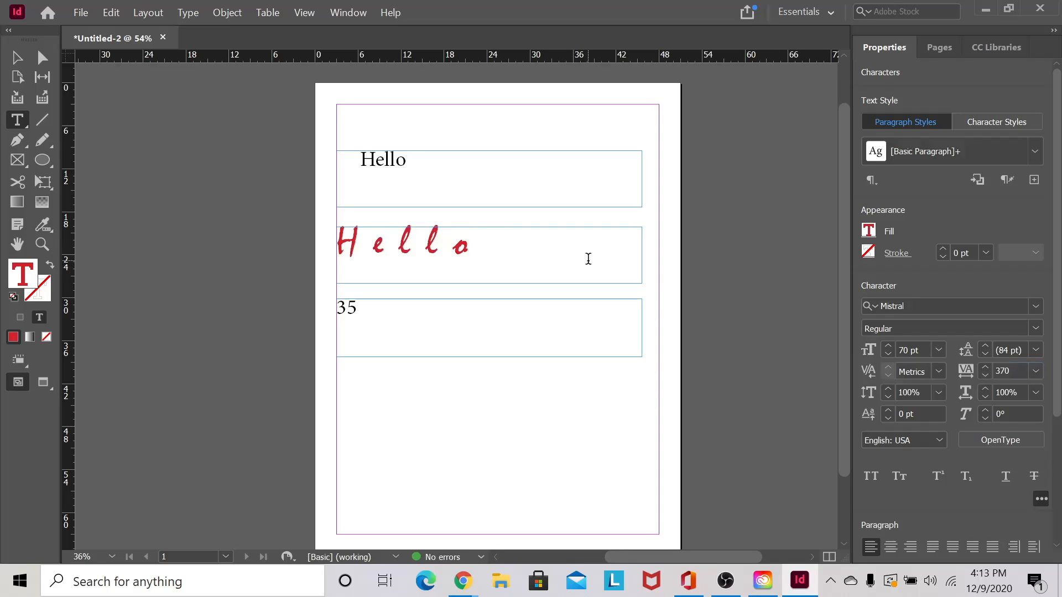
left_click(374, 250)
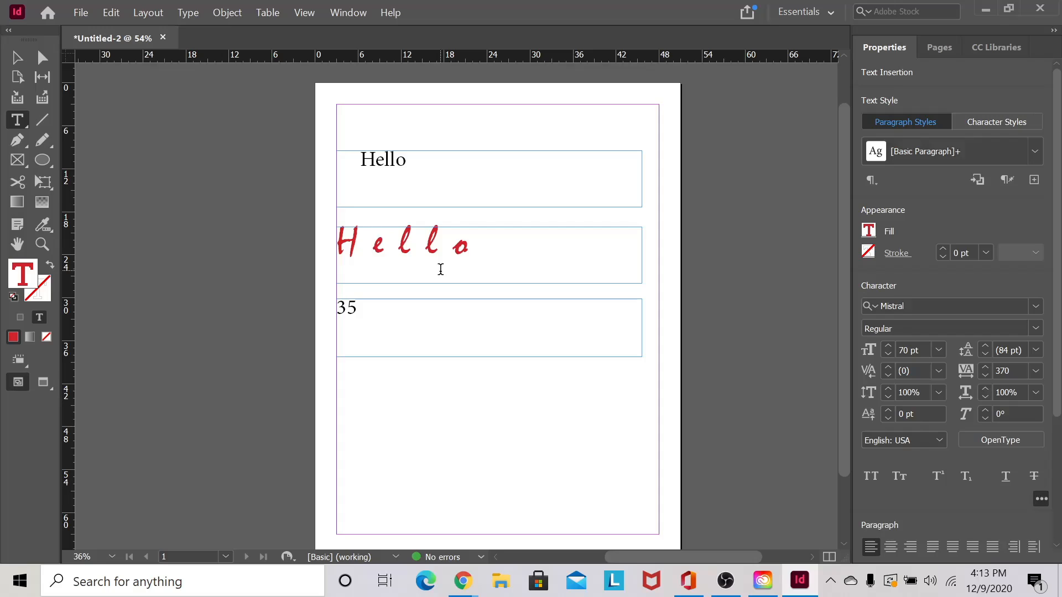
- Set the red Hello's tracking to 200
left_click(434, 155)
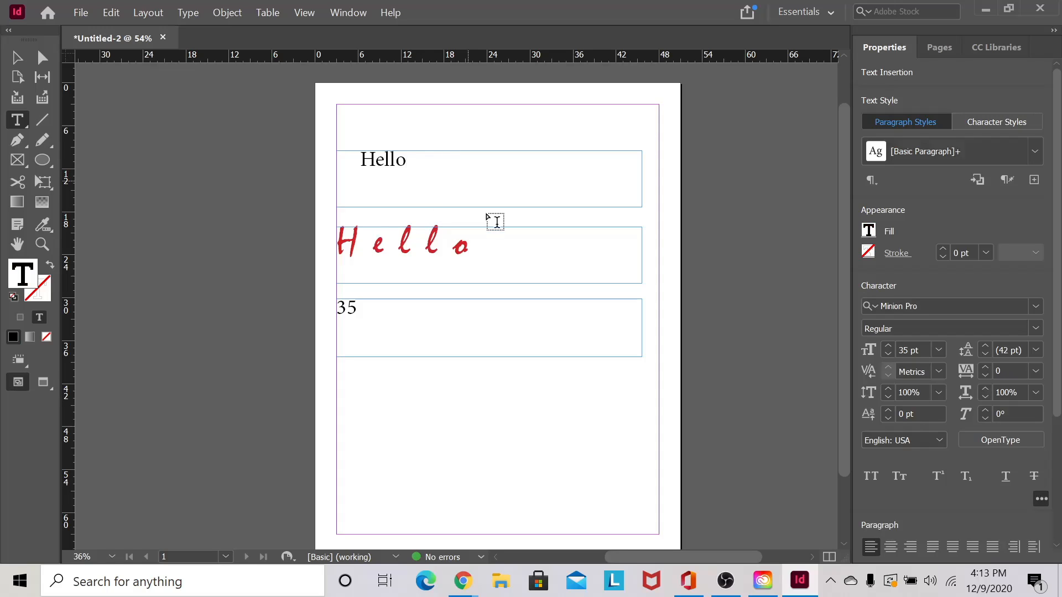
left_click(477, 247)
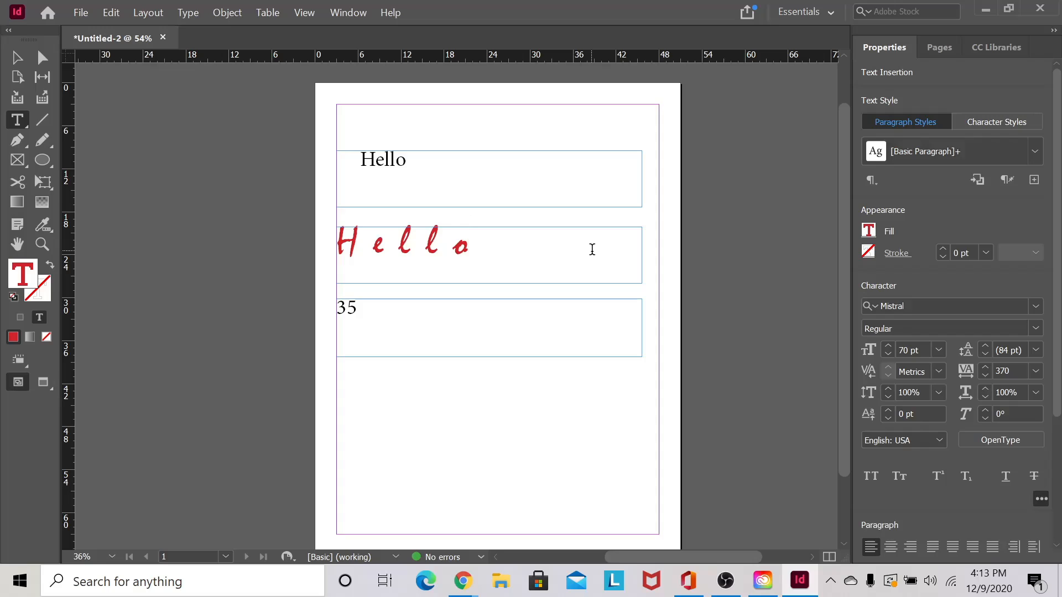
left_click_drag(561, 253, 325, 233)
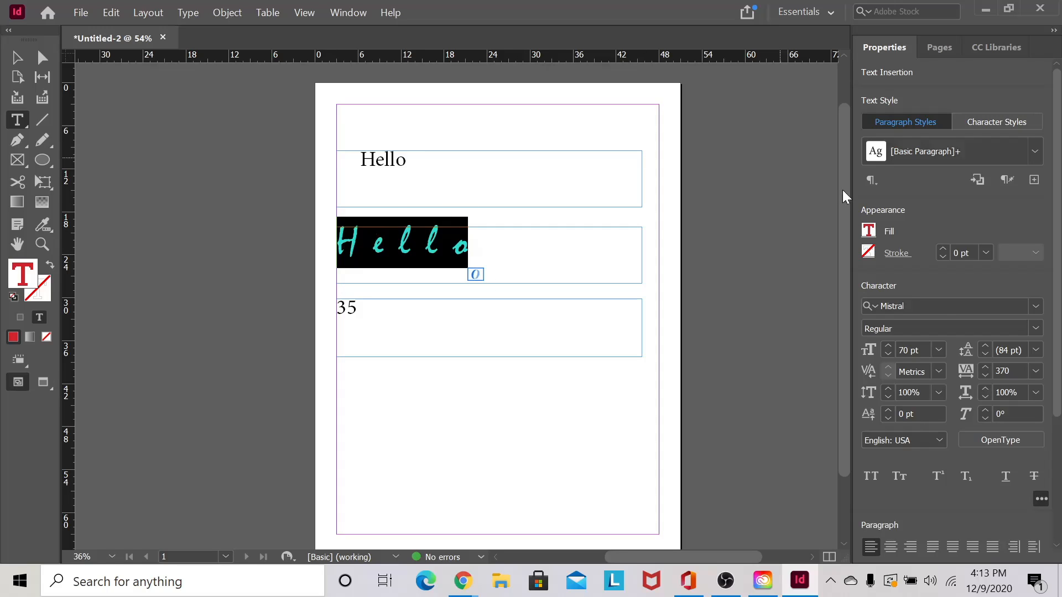
double_click(1010, 370)
type("200")
key("Return")
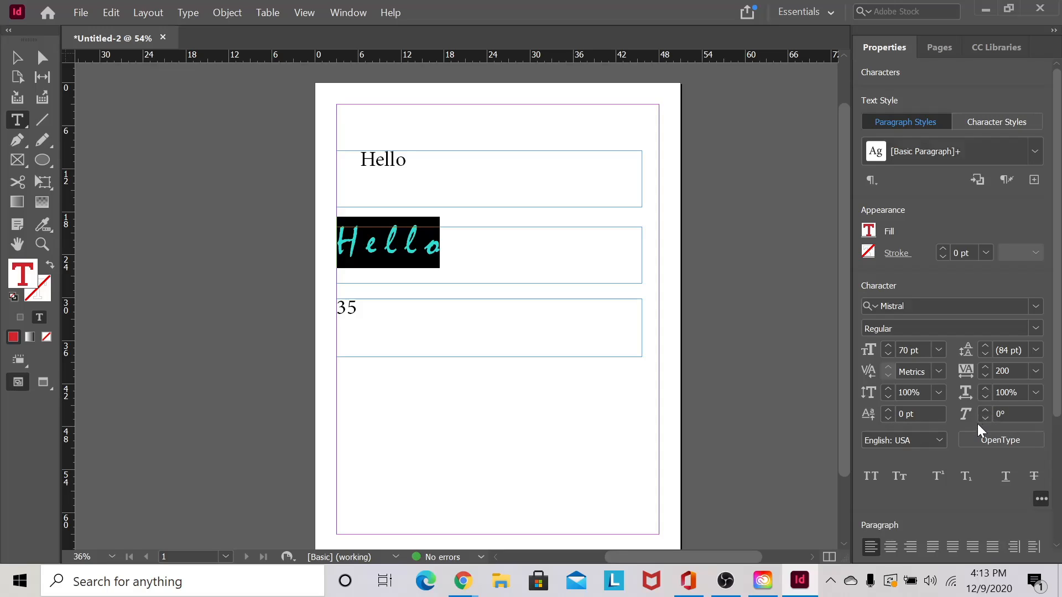
left_click(497, 250)
left_click_drag(464, 252, 325, 254)
- Step the Hello's tracking down to -40
left_click(983, 374)
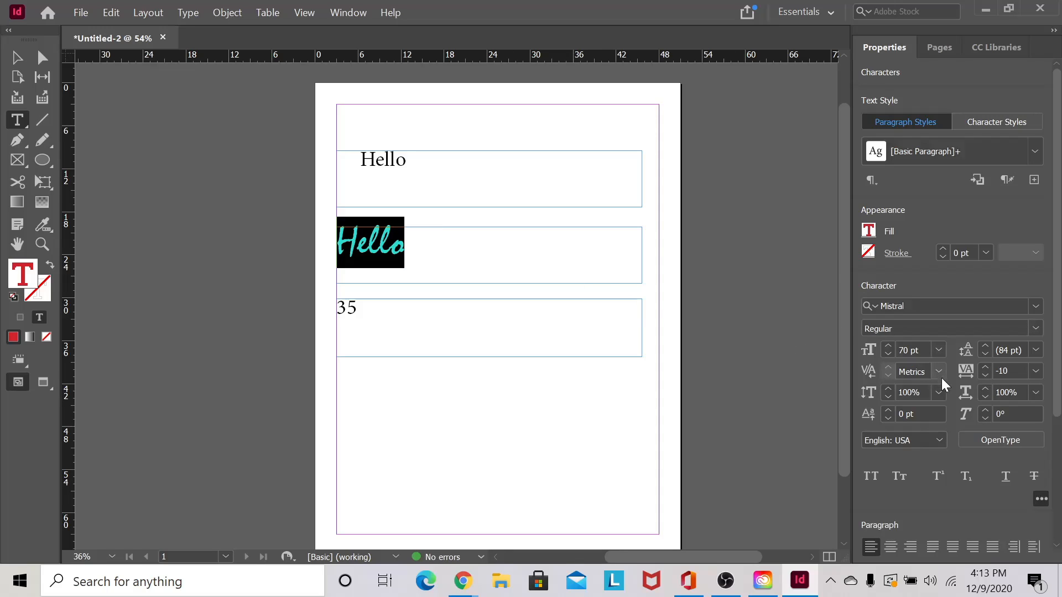
left_click(983, 374)
left_click(983, 373)
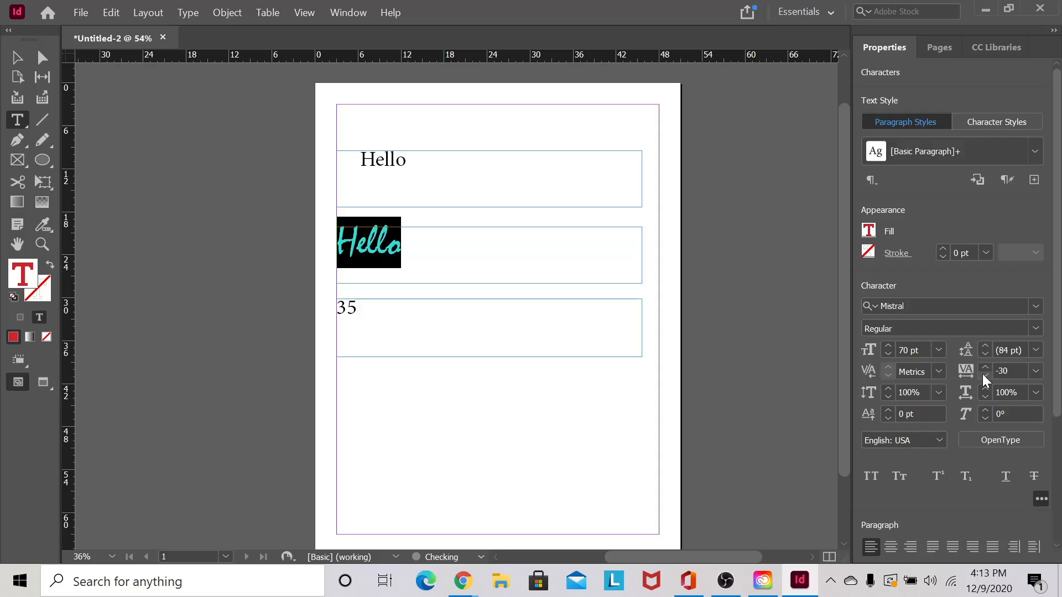
left_click(983, 374)
left_click(434, 252)
left_click_drag(434, 252, 330, 258)
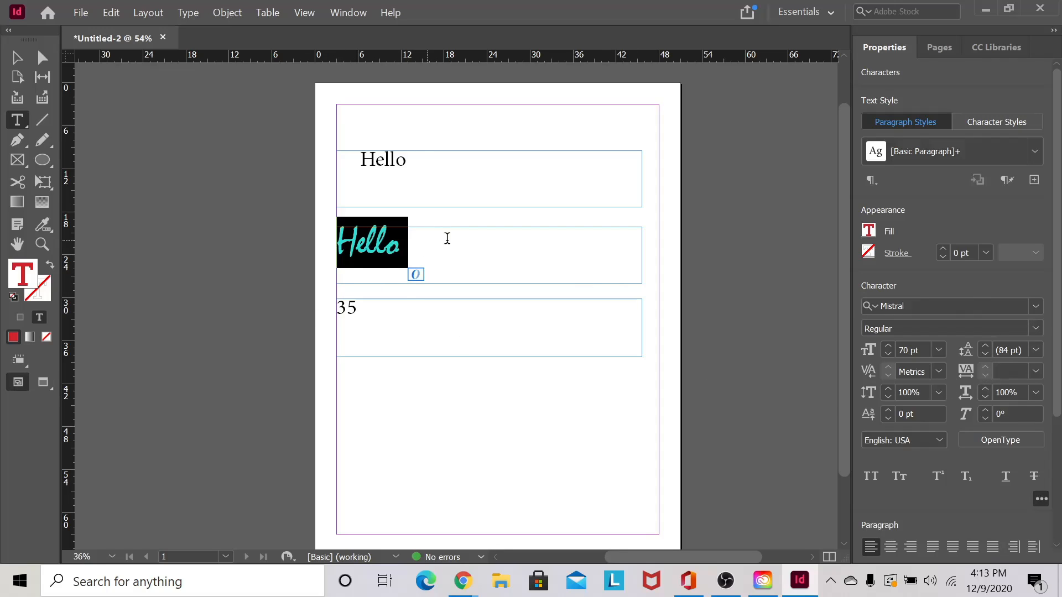
left_click(430, 245)
left_click_drag(430, 246, 320, 240)
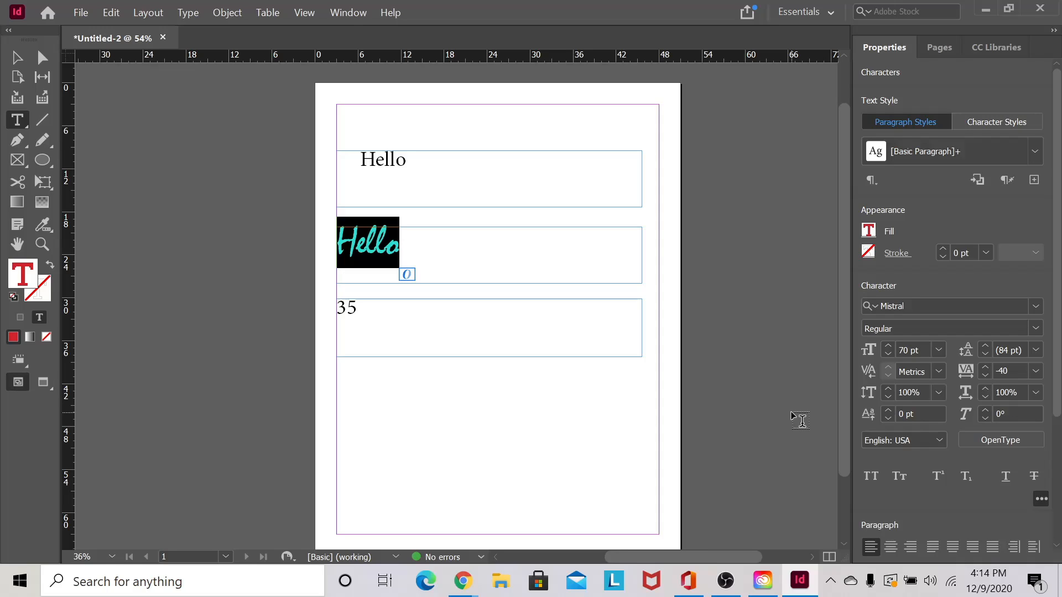
- Try skew angles of 75° and then 23° on the red Hello
left_click(1012, 414)
left_click_drag(1011, 414, 979, 416)
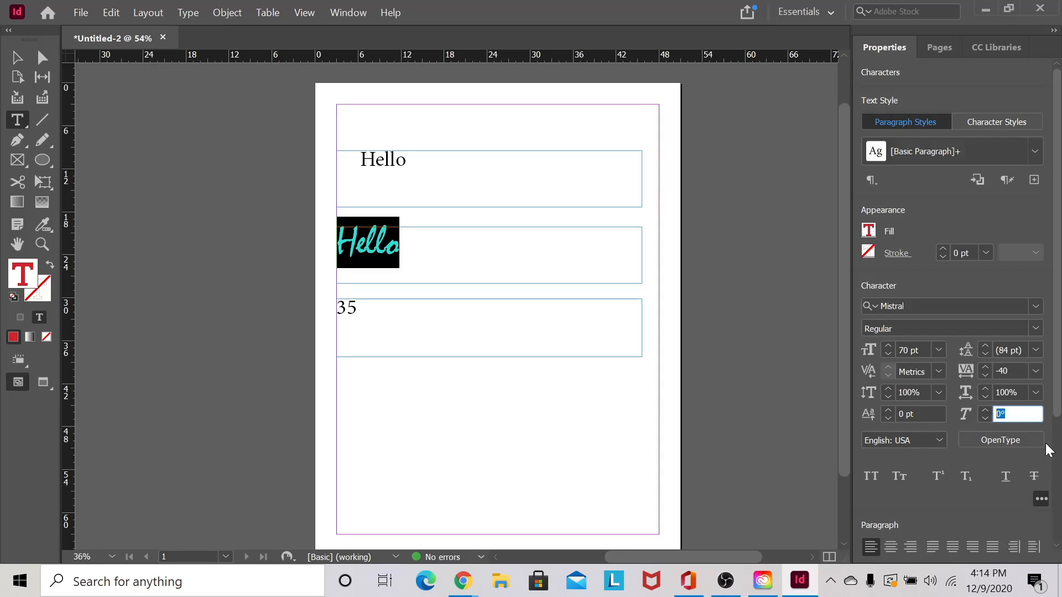
type("75")
key("Return")
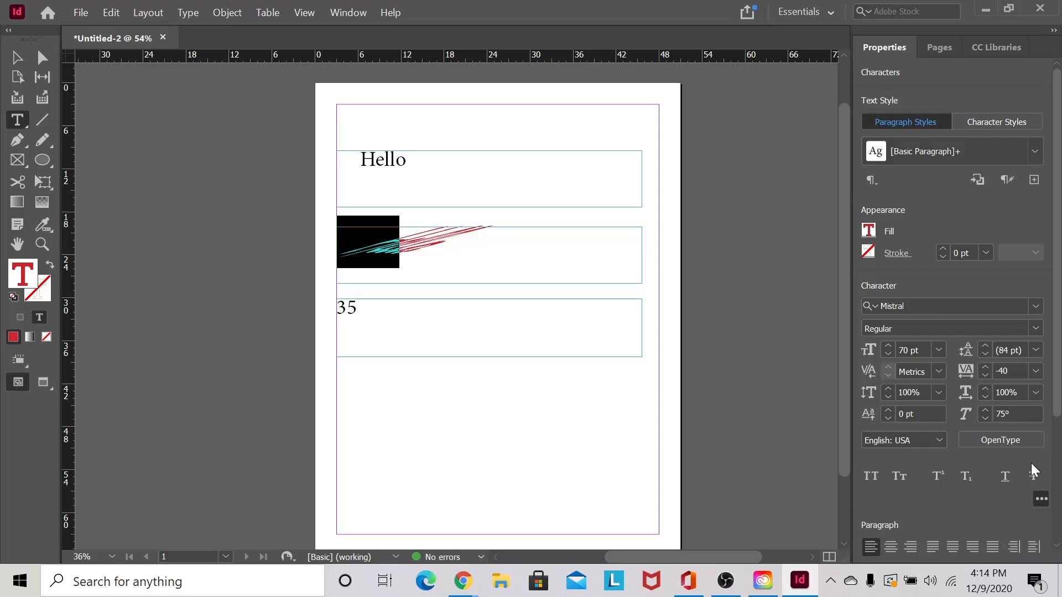
left_click_drag(1023, 418, 934, 421)
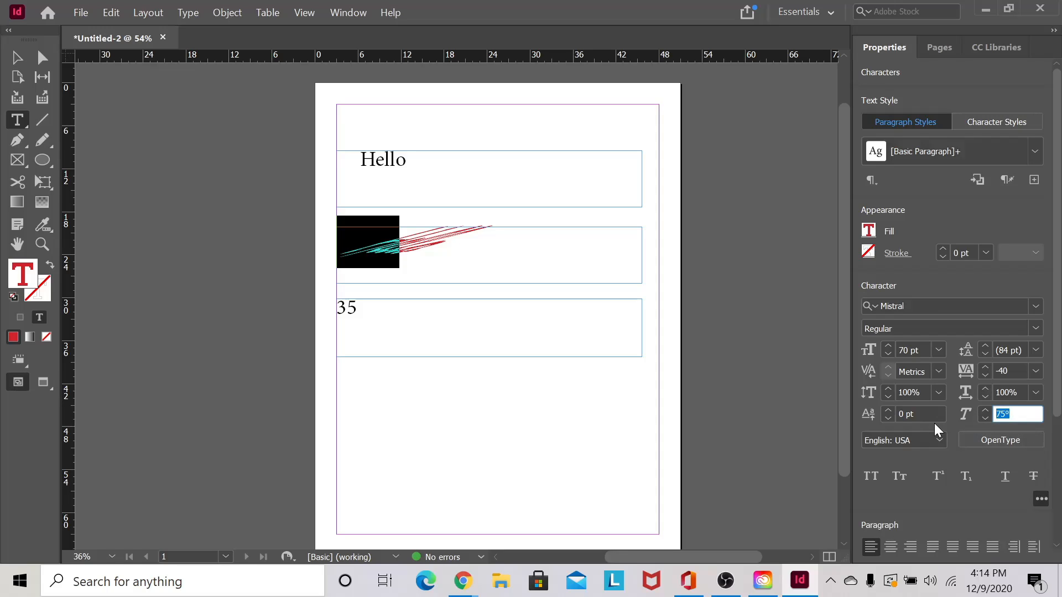
type("23")
key("Return")
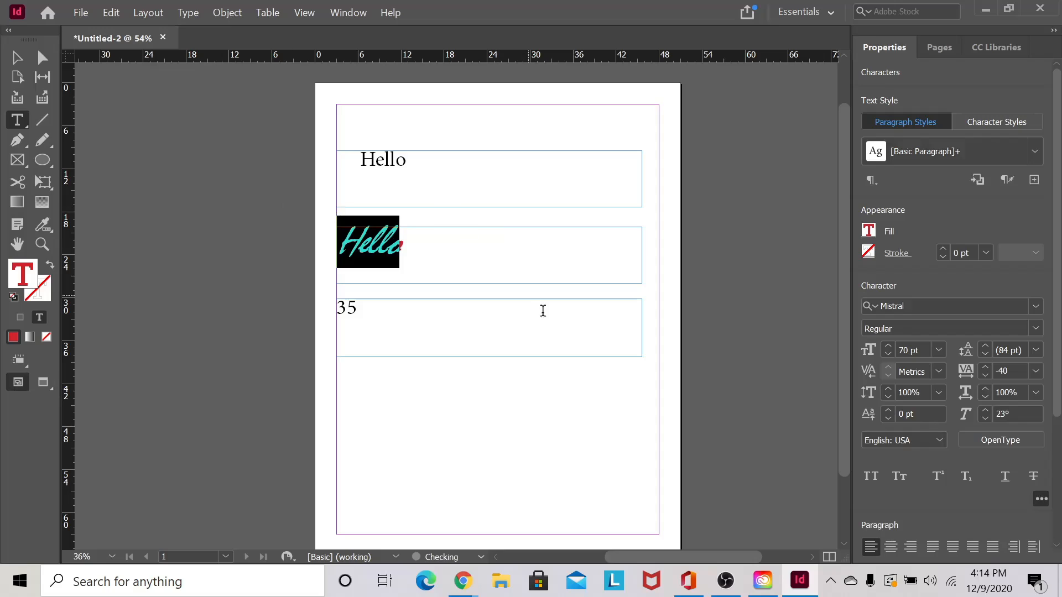
left_click(497, 258)
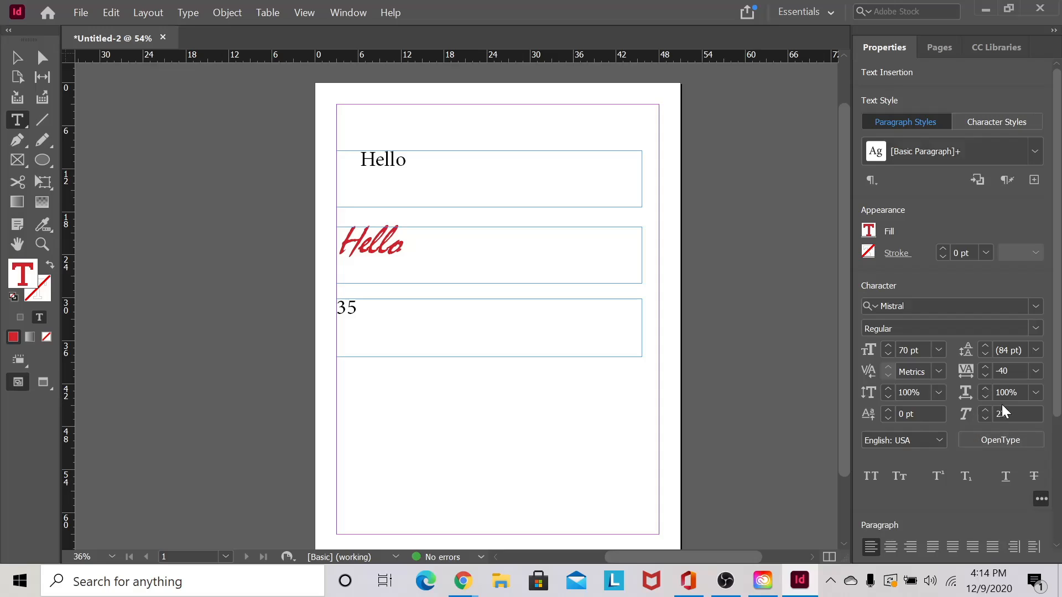
- Change the skew to -23° and remove a stray space inside Hello
left_click(1015, 418)
type("-")
key("Return")
left_click(1029, 411)
left_click(360, 250)
key("BackSpace")
key("Home")
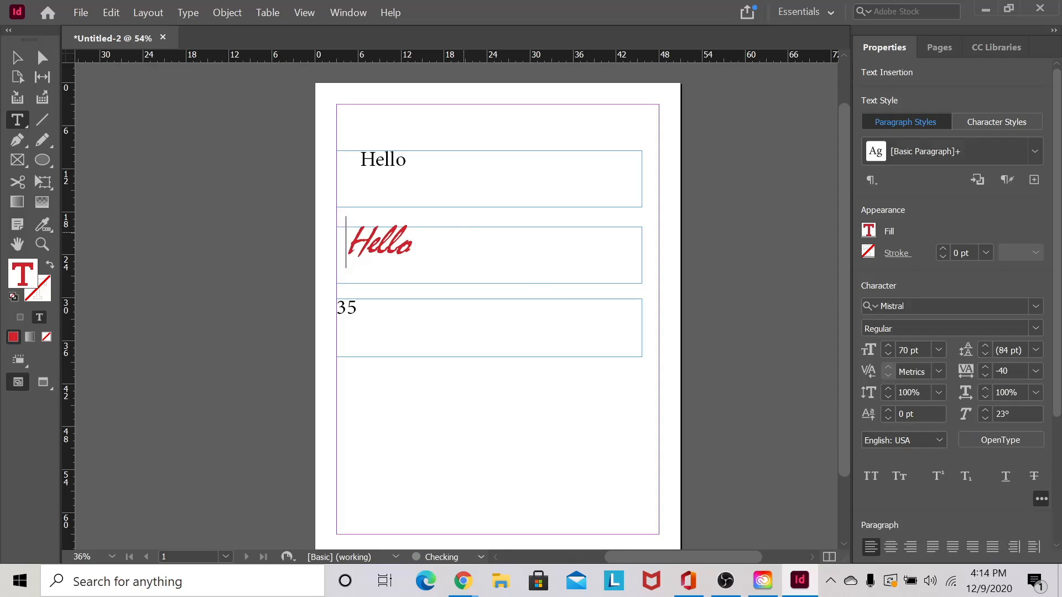
key("ctrl+a")
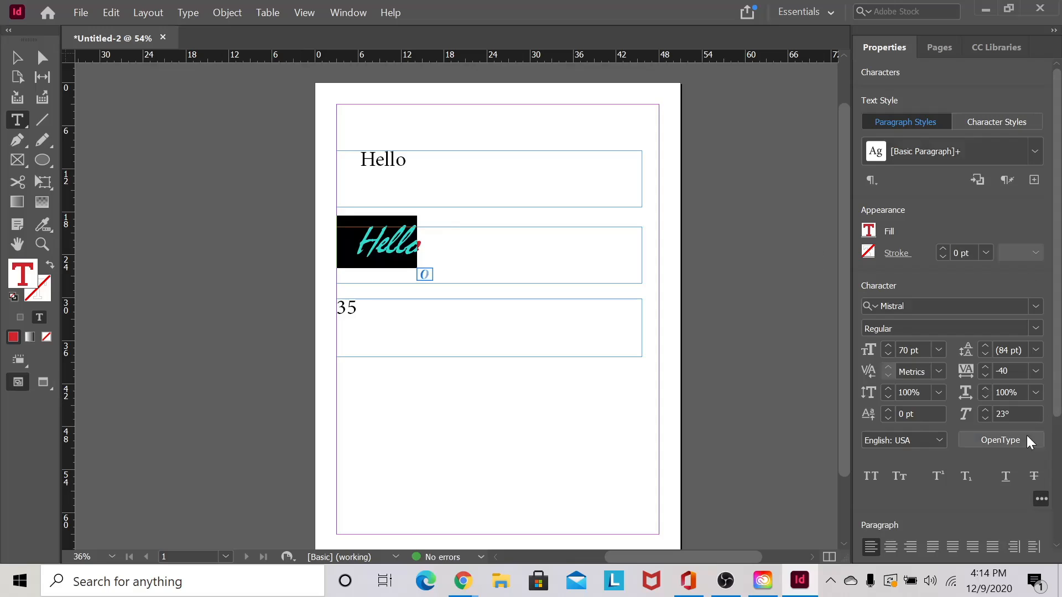
- Step the Hello's skew down to -39°
left_click(984, 419)
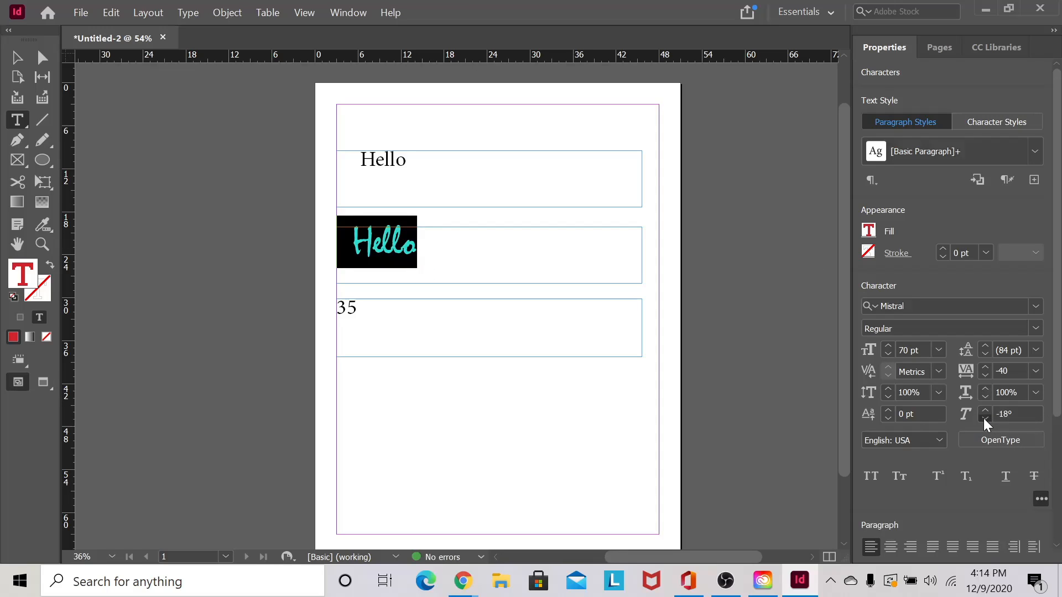
left_click(984, 419)
left_click(983, 419)
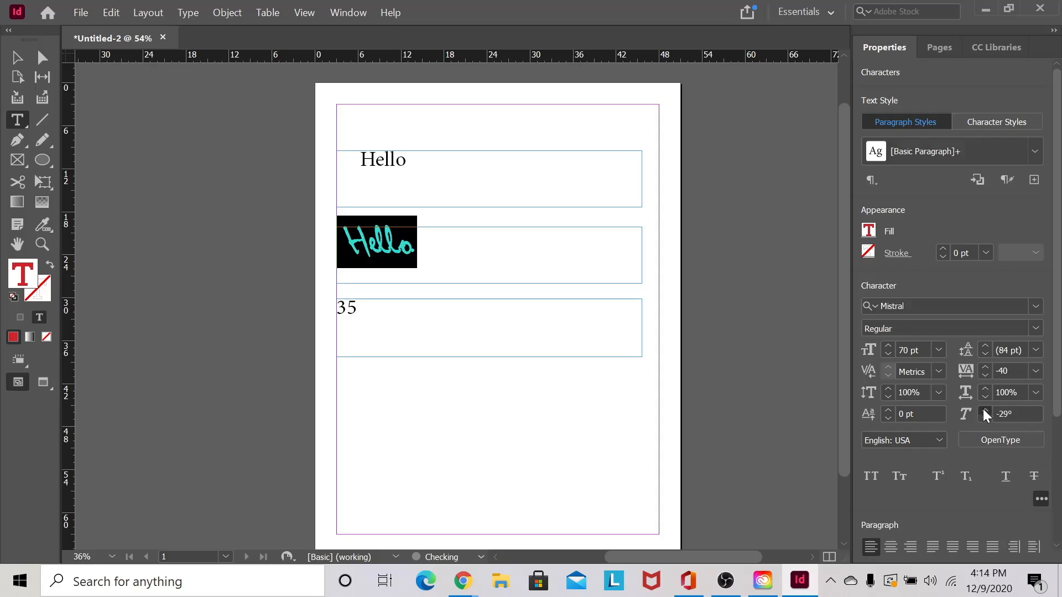
left_click(984, 410)
left_click(987, 417)
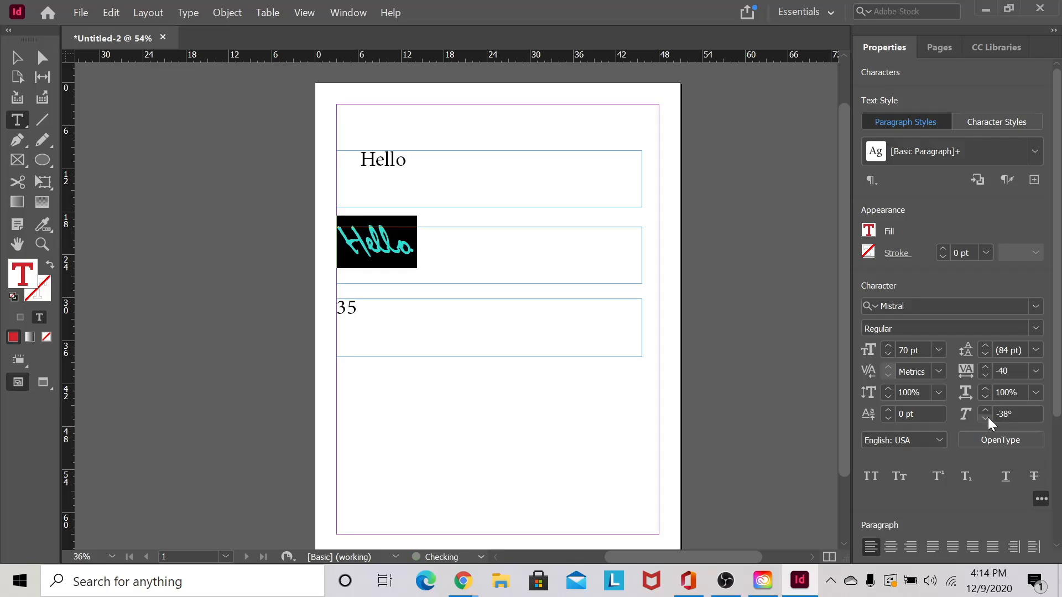
left_click(987, 417)
left_click(454, 249)
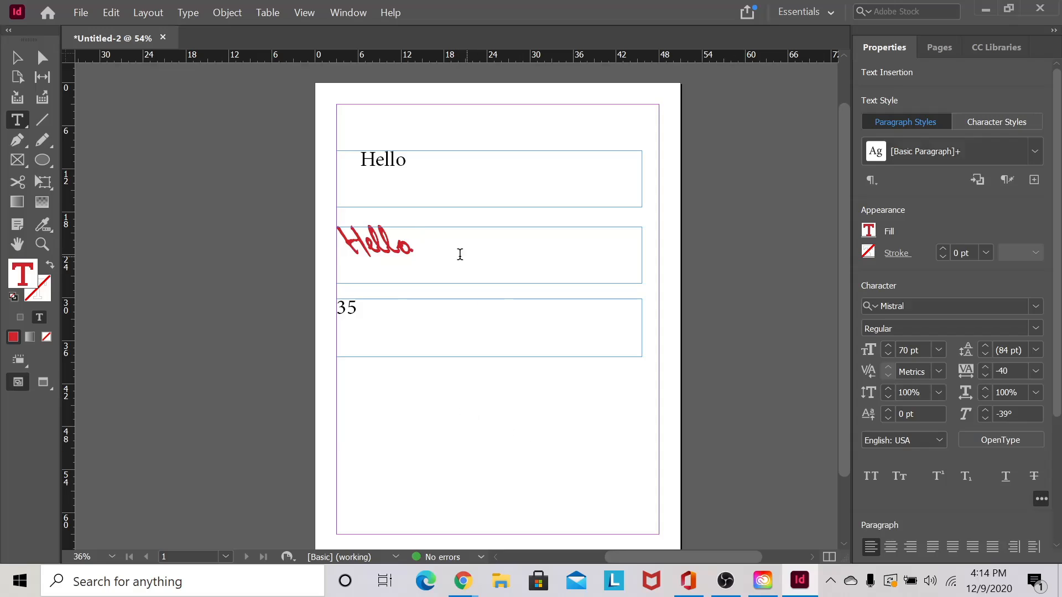
- Select the number 35 in the third frame and set it to 100 pt
double_click(379, 256)
left_click(384, 310)
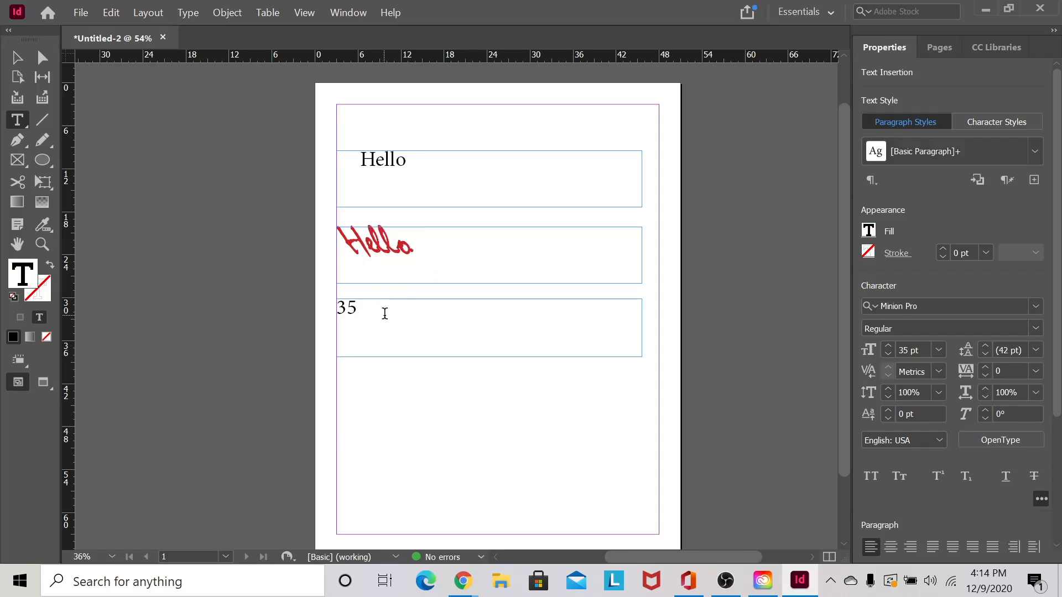
left_click_drag(384, 311, 332, 310)
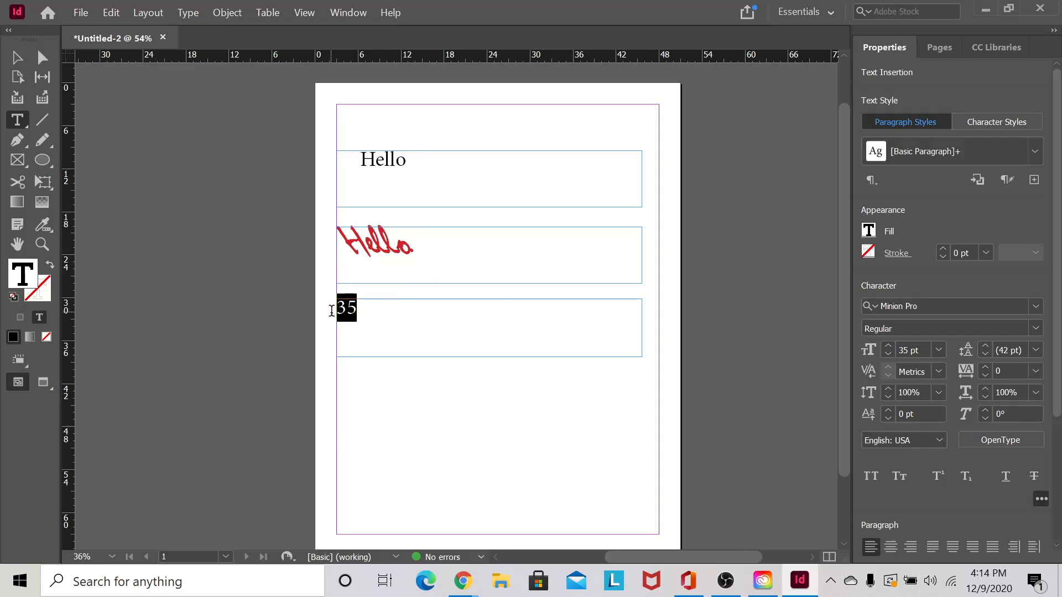
left_click(915, 350)
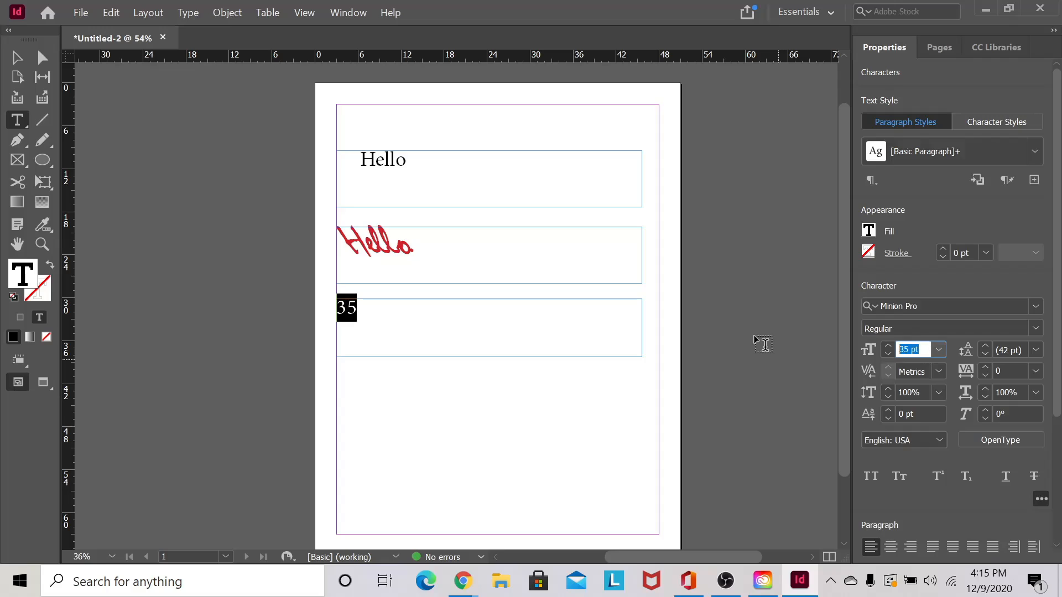
type("100")
key("Return")
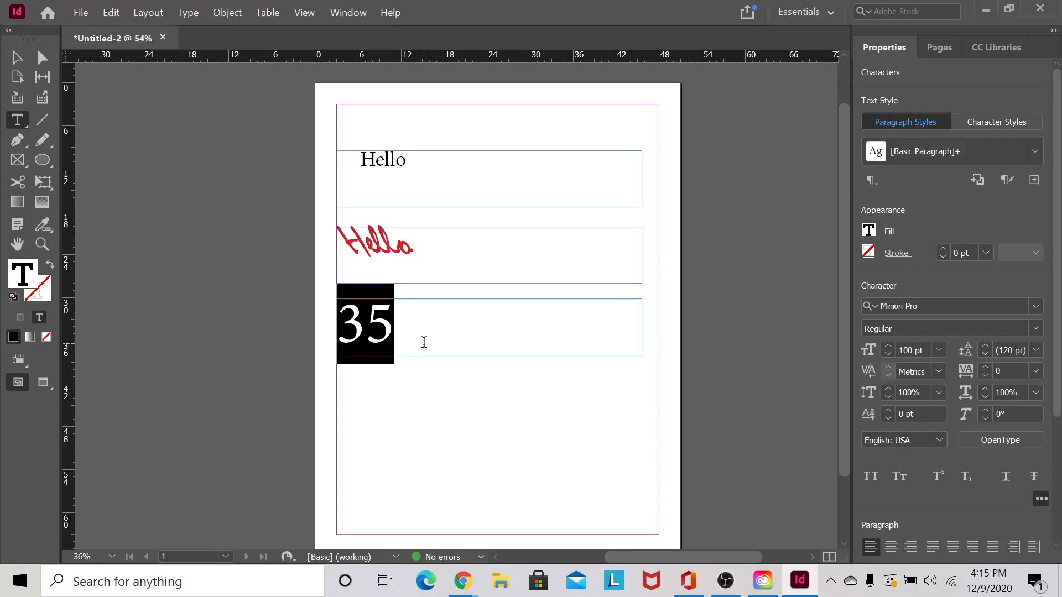
left_click(422, 341)
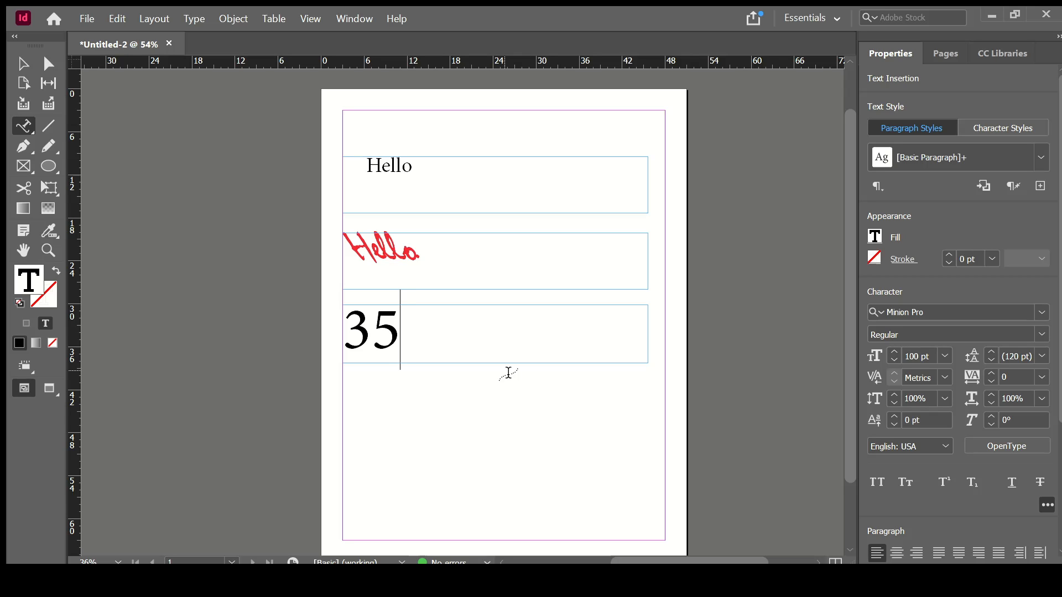
- Type 'th street' after 35 and shrink the 'th' to 50 pt
type("th stre")
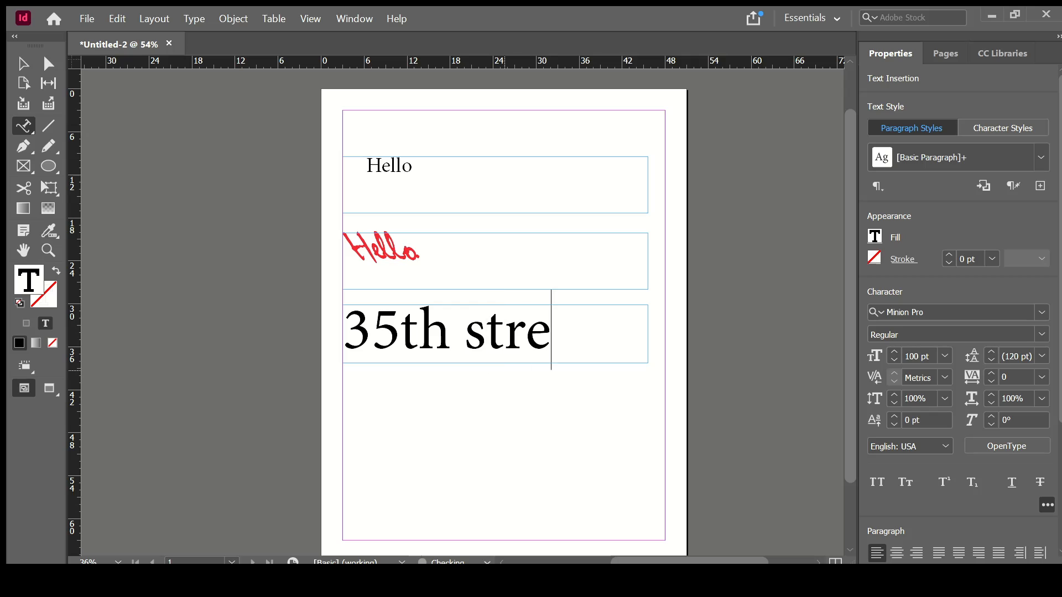
type("et")
left_click_drag(450, 334, 400, 338)
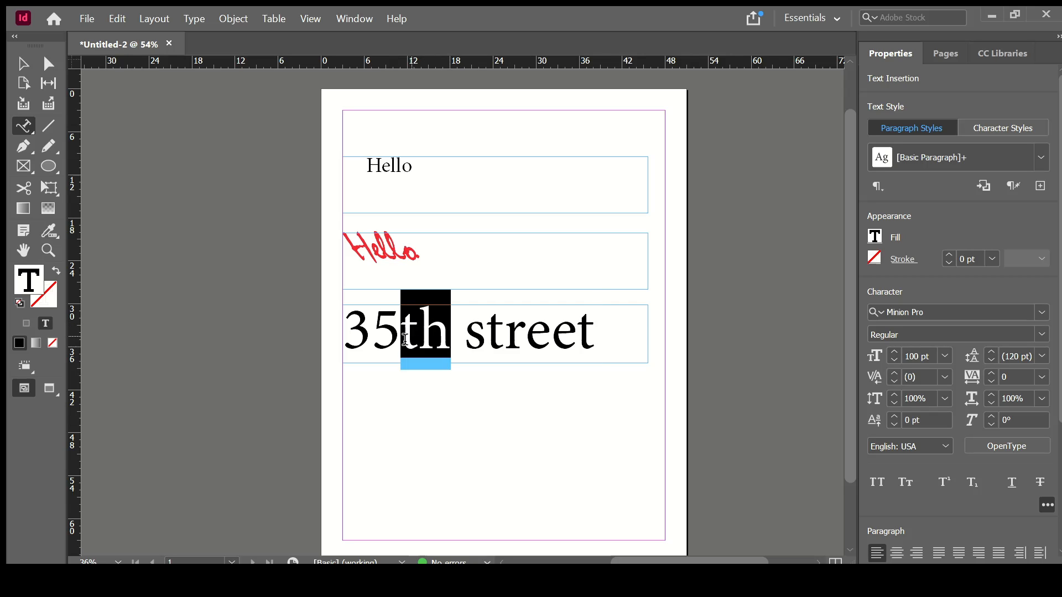
double_click(916, 356)
type("50")
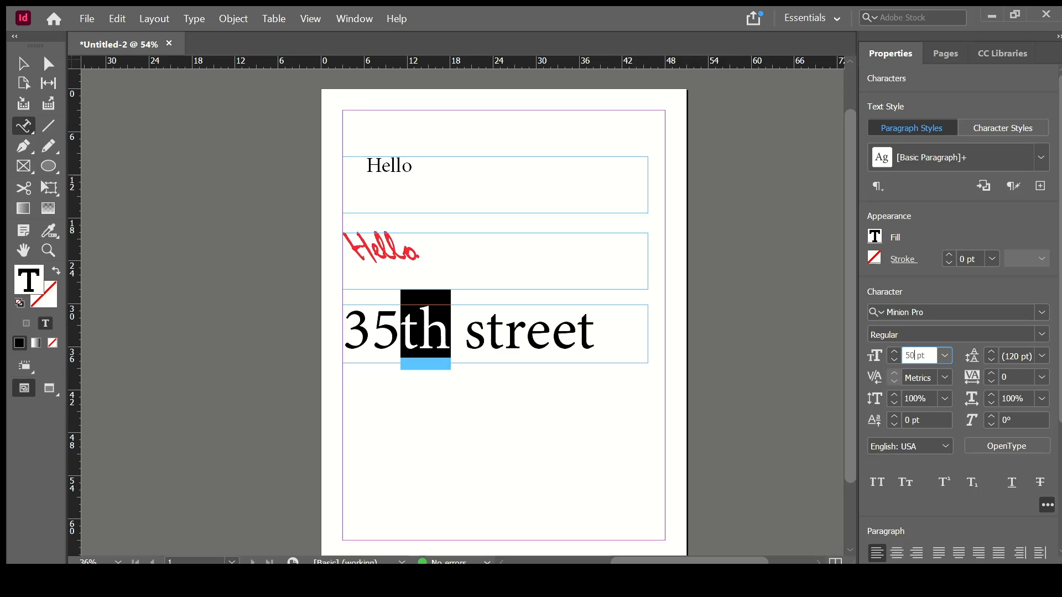
key("Return")
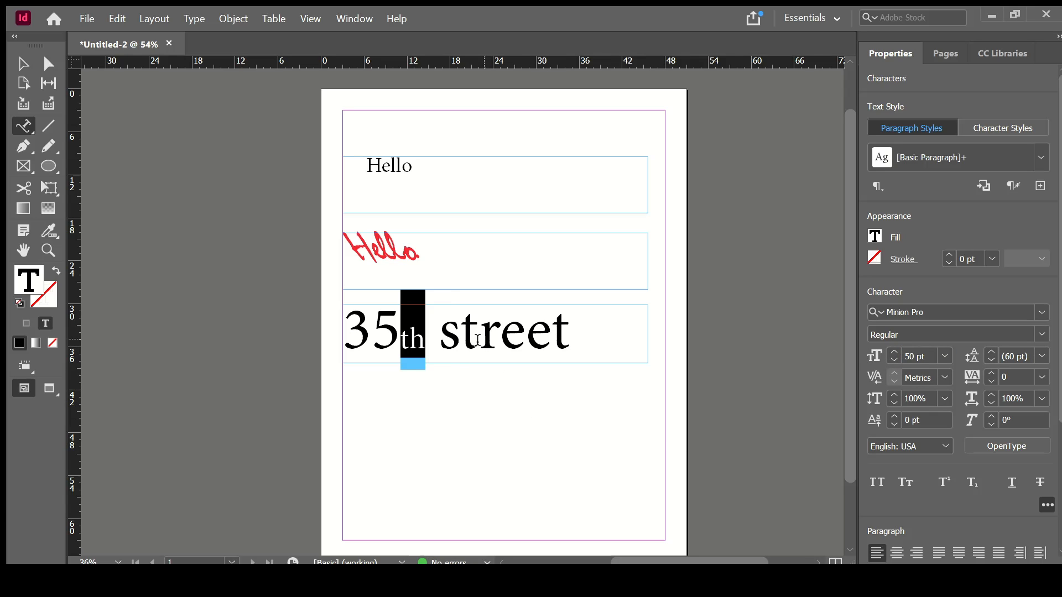
left_click_drag(426, 348, 397, 353)
- Raise, then lower the 'th' baseline shift to -25 pt as a subscript
left_click(891, 415)
left_click(461, 360)
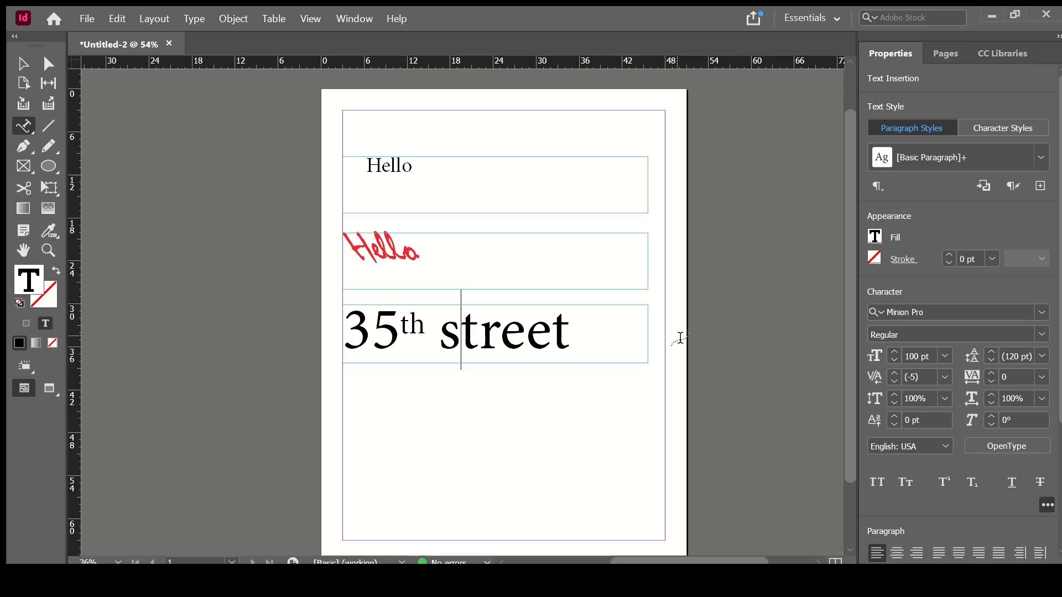
left_click_drag(426, 331, 400, 329)
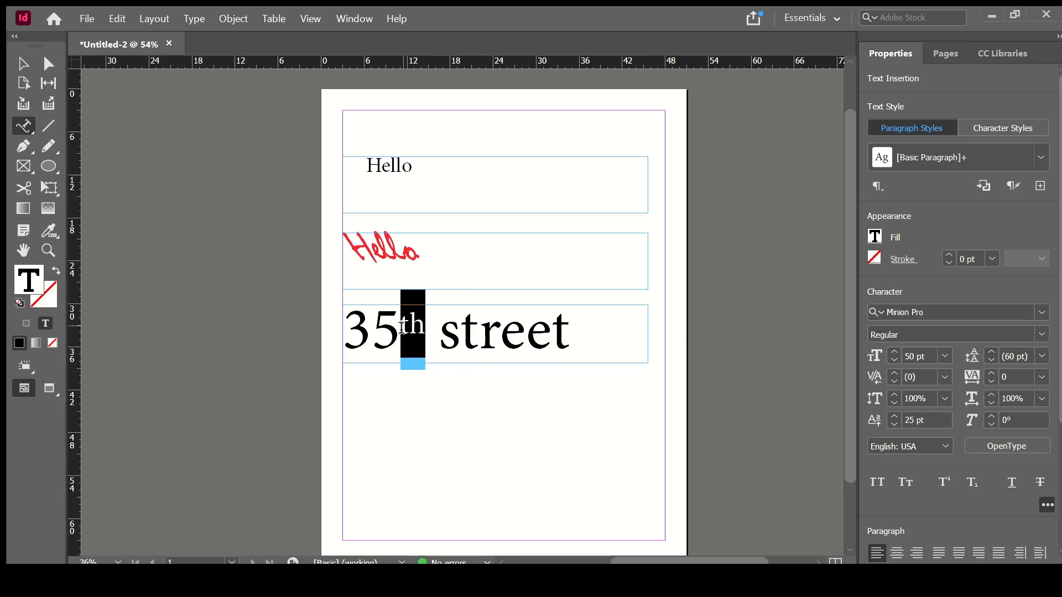
left_click(891, 424)
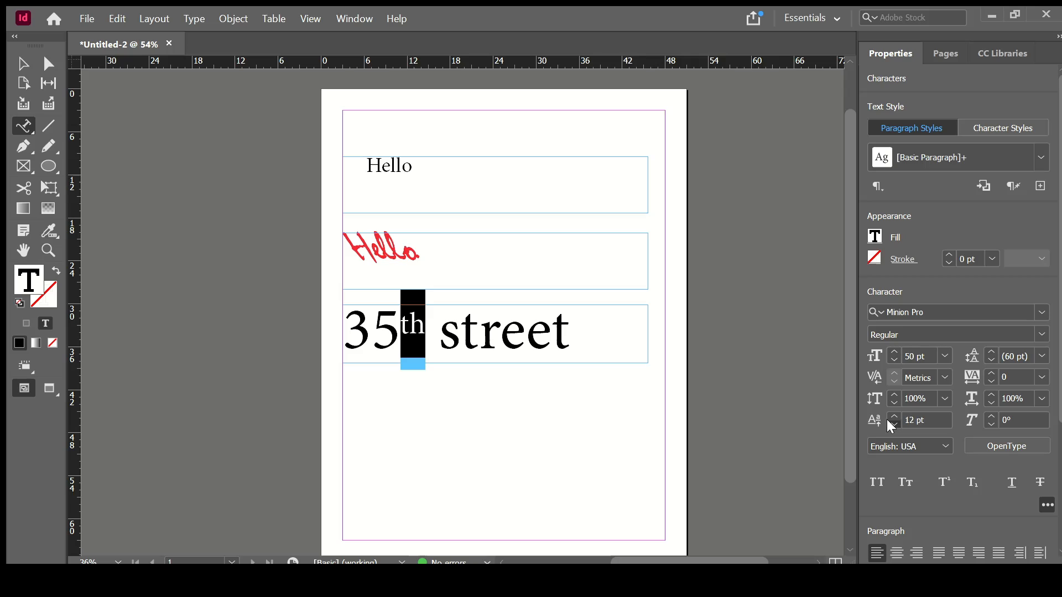
left_click(894, 425)
left_click(892, 425)
left_click(891, 424)
left_click(892, 424)
left_click(891, 424)
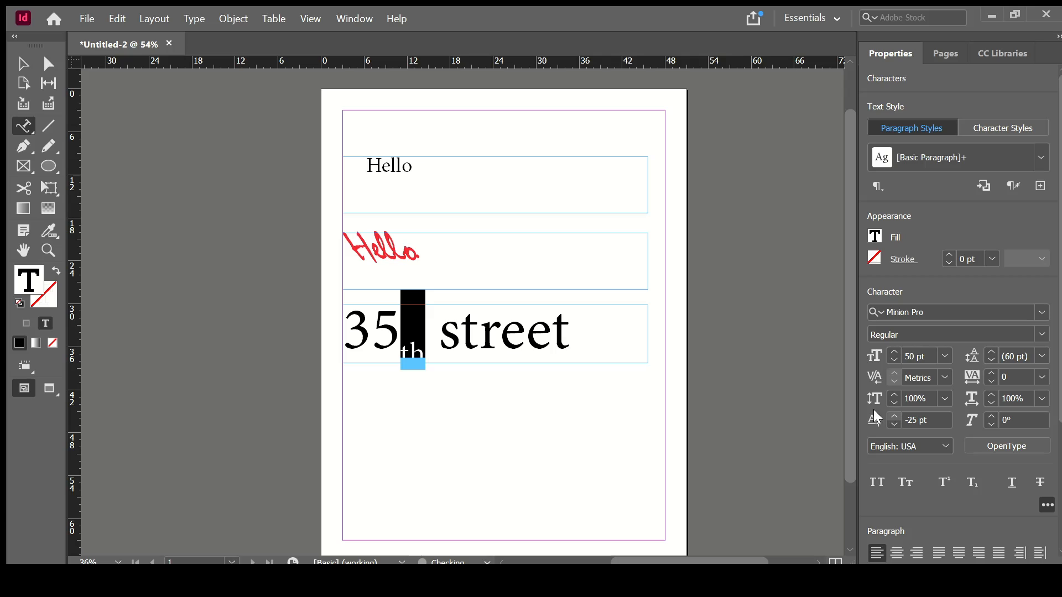
left_click(559, 294)
left_click(424, 353)
left_click(429, 368)
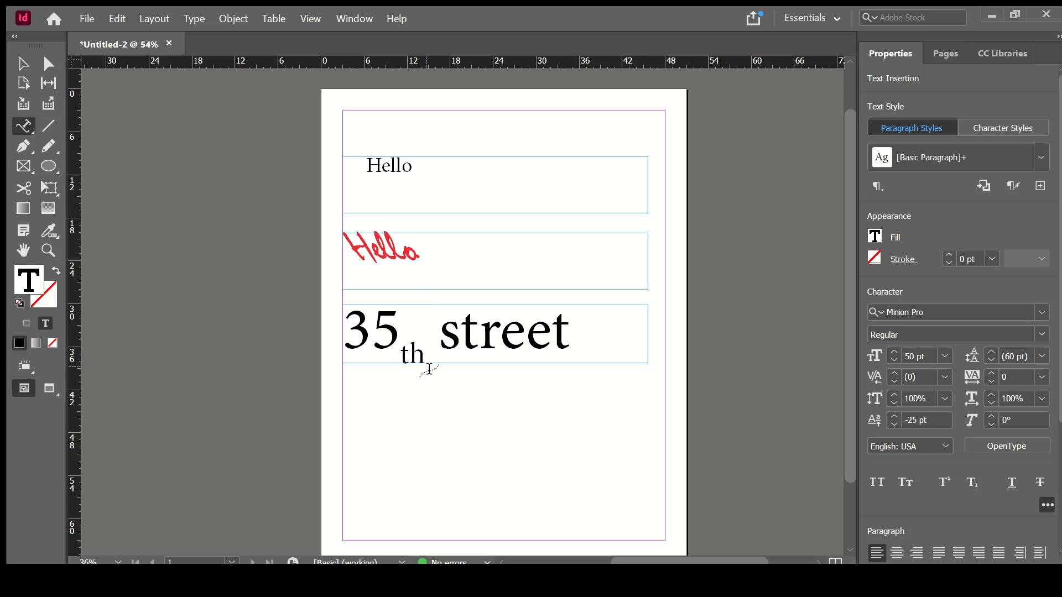
left_click(24, 65)
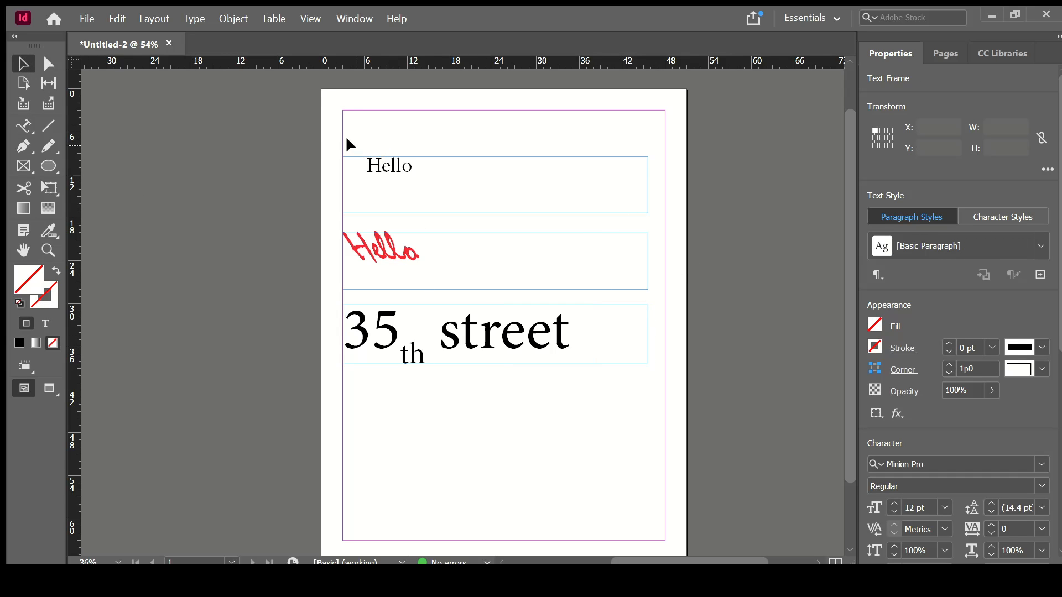
- Delete the three old text frames and draw an ellipse circle near the page centre
left_click_drag(348, 142, 664, 470)
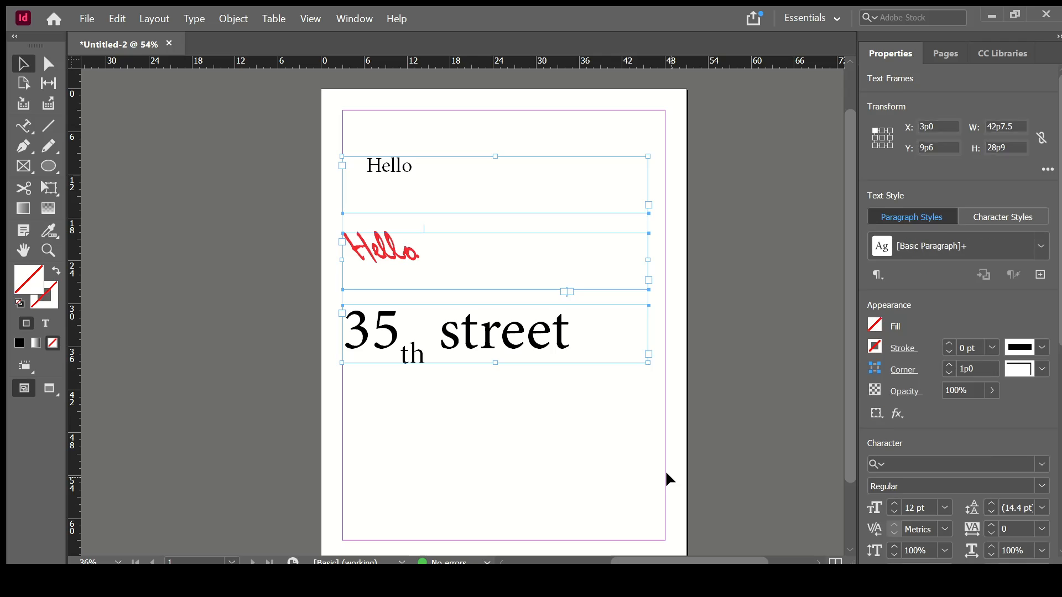
key("Delete")
left_click(49, 166)
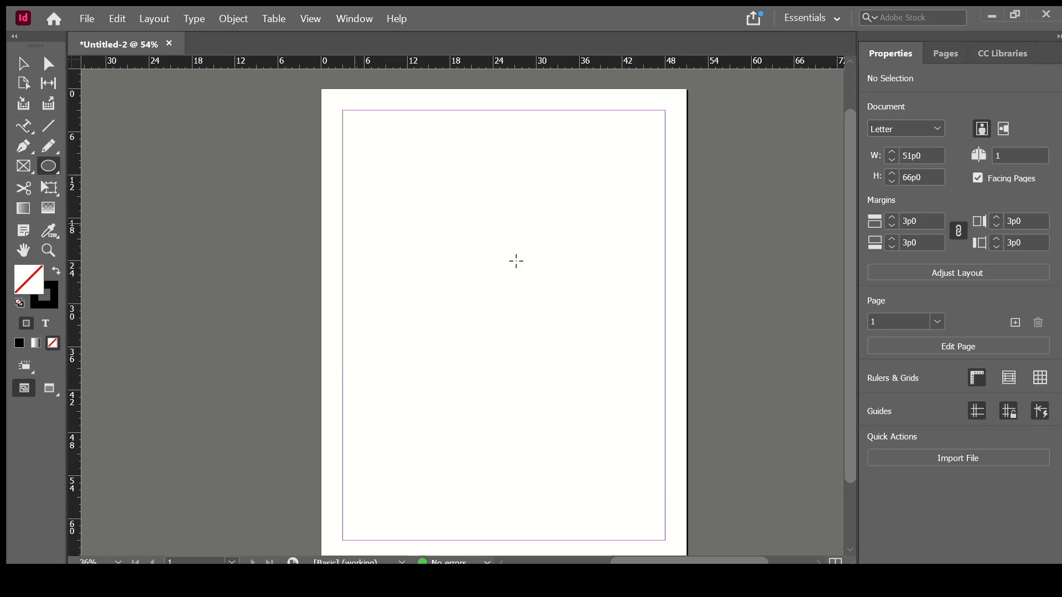
left_click_drag(419, 228, 600, 402)
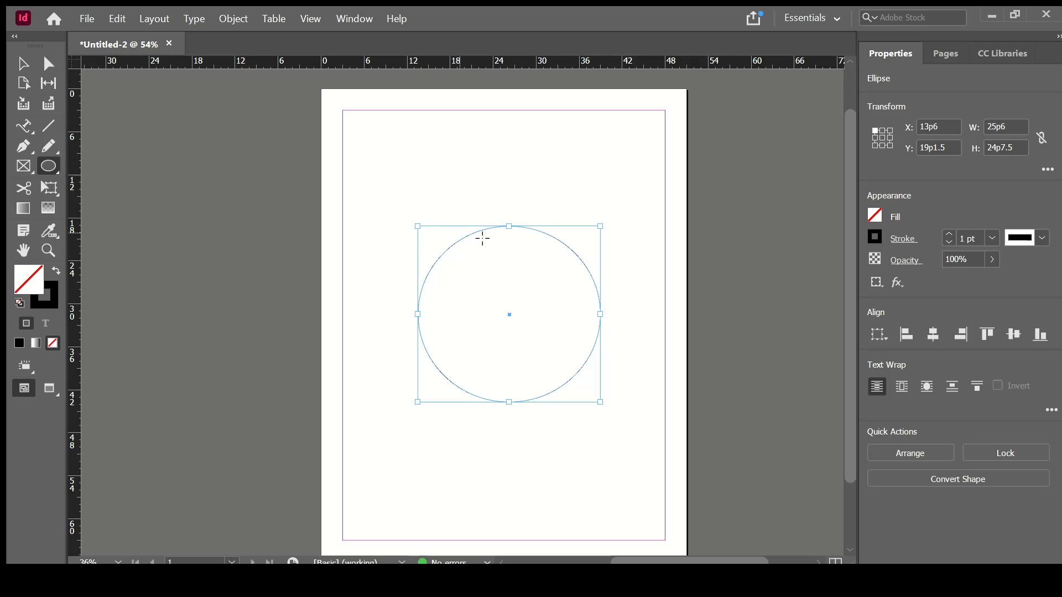
left_click(24, 126)
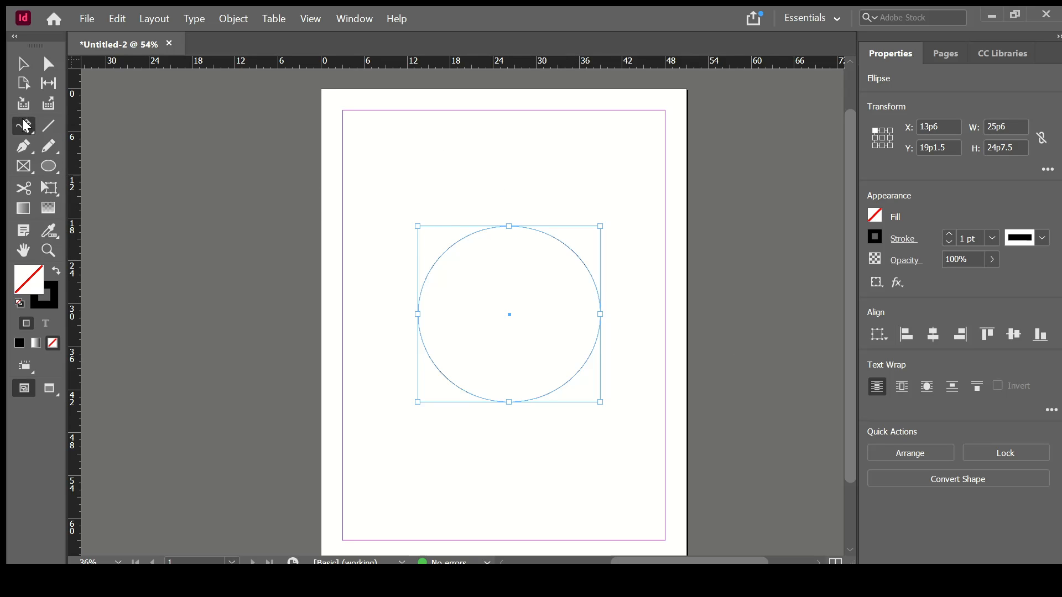
left_click(57, 138)
left_click_drag(420, 227, 601, 289)
type("dbfhsbfksjdfsfsfsdf")
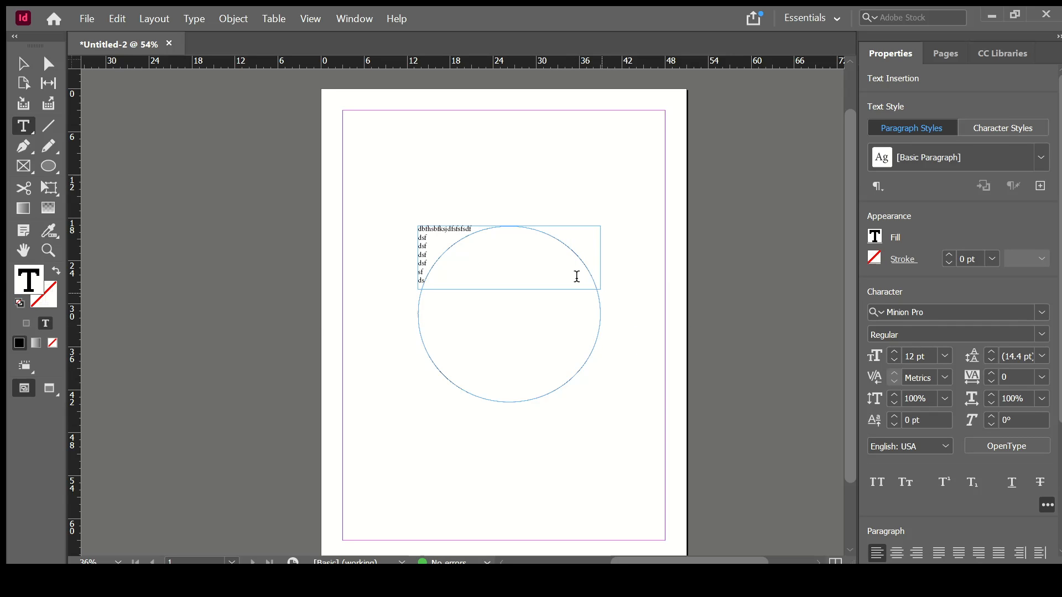
key("ctrl+a")
key("BackSpace")
left_click(24, 64)
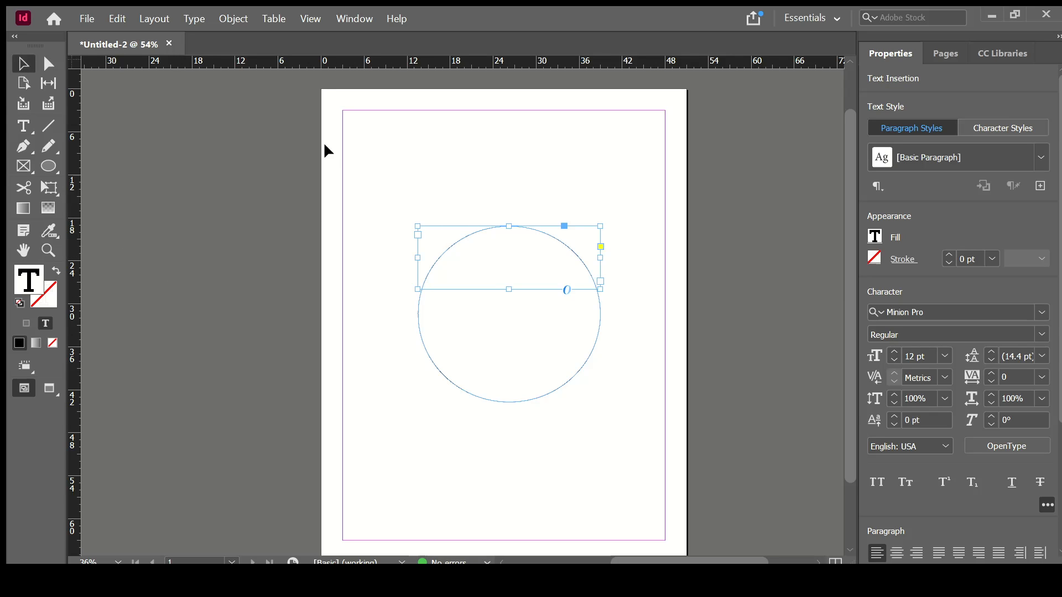
left_click(413, 220)
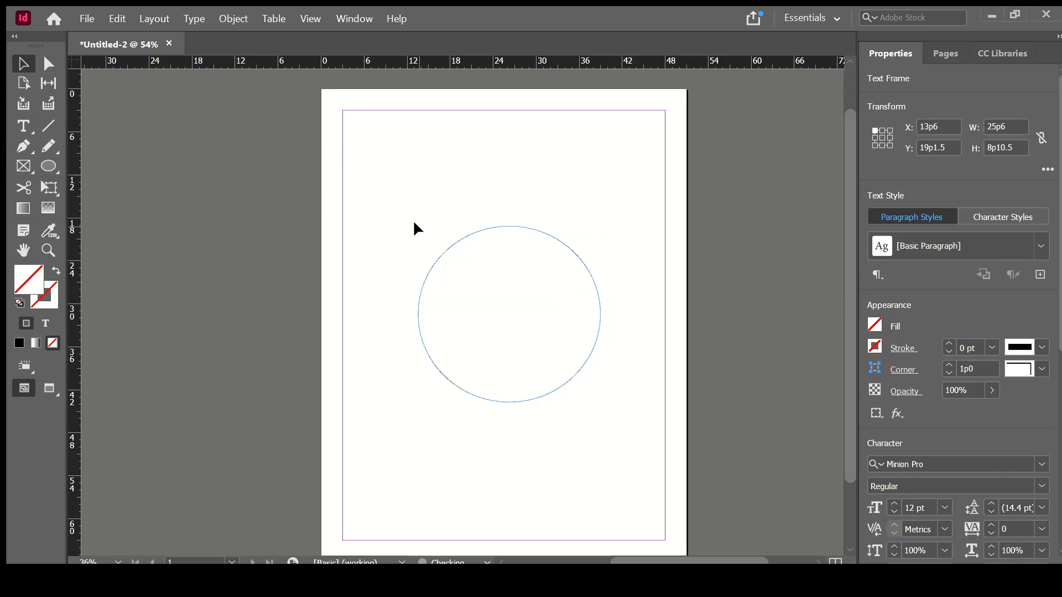
left_click(23, 126)
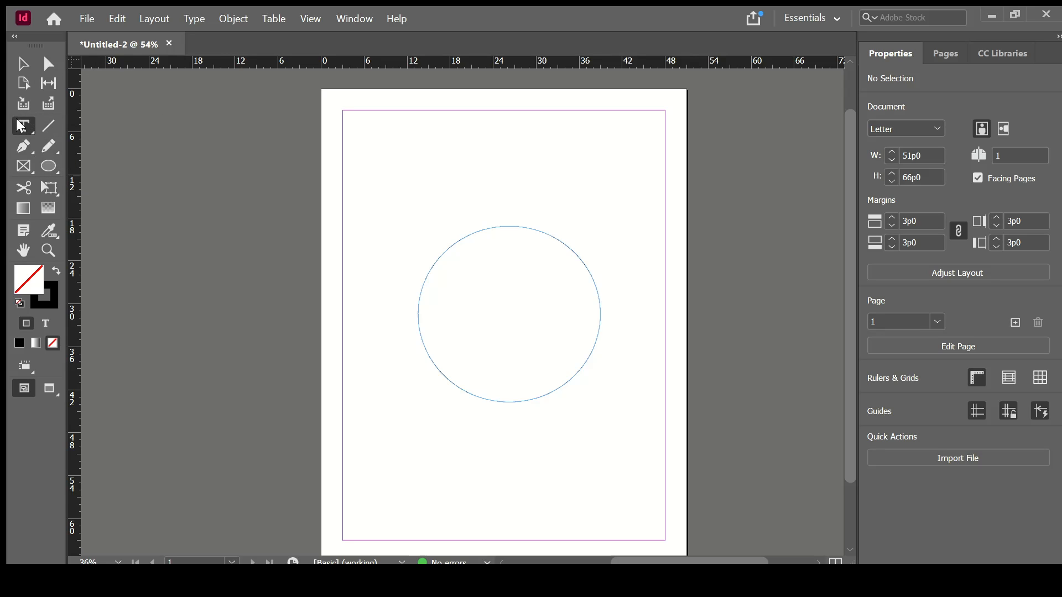
key("shift+t")
- Start path text on the circle's left edge at 100 pt and type 'circle circle circle circle'
left_click(417, 303)
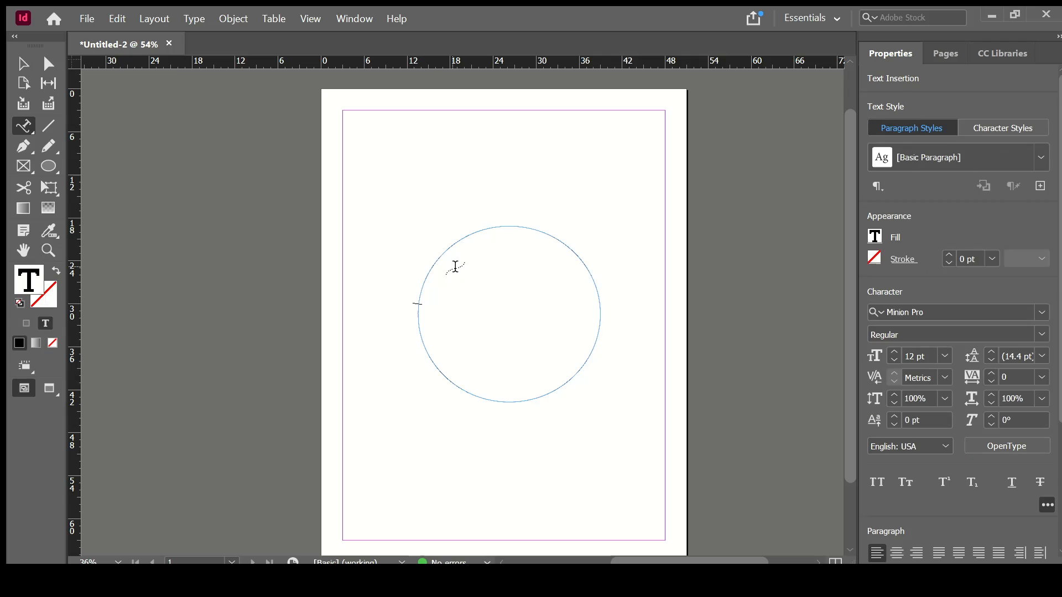
left_click(917, 357)
type("100")
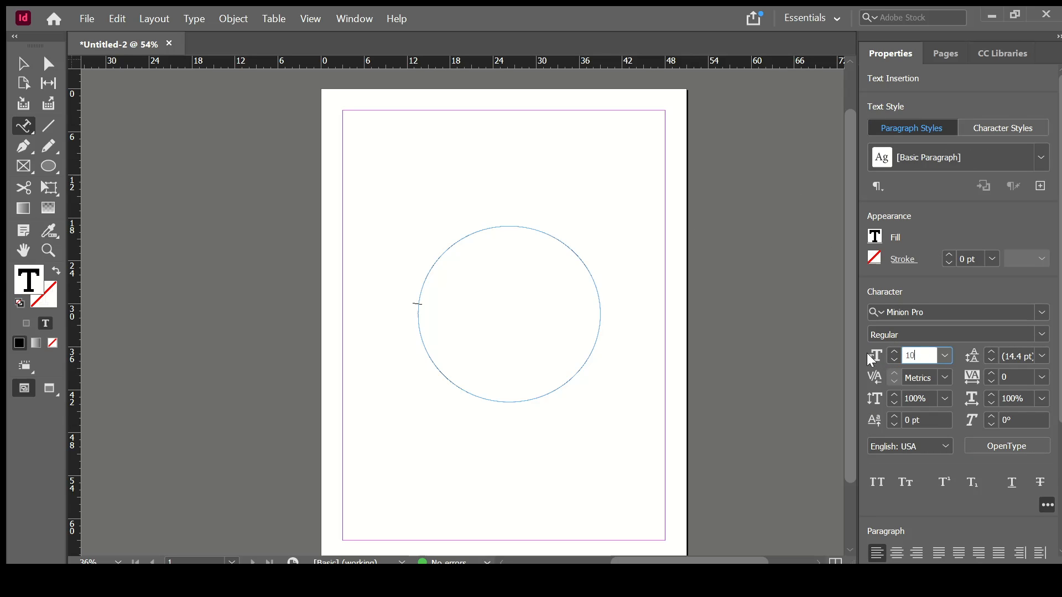
key("Return")
type("c")
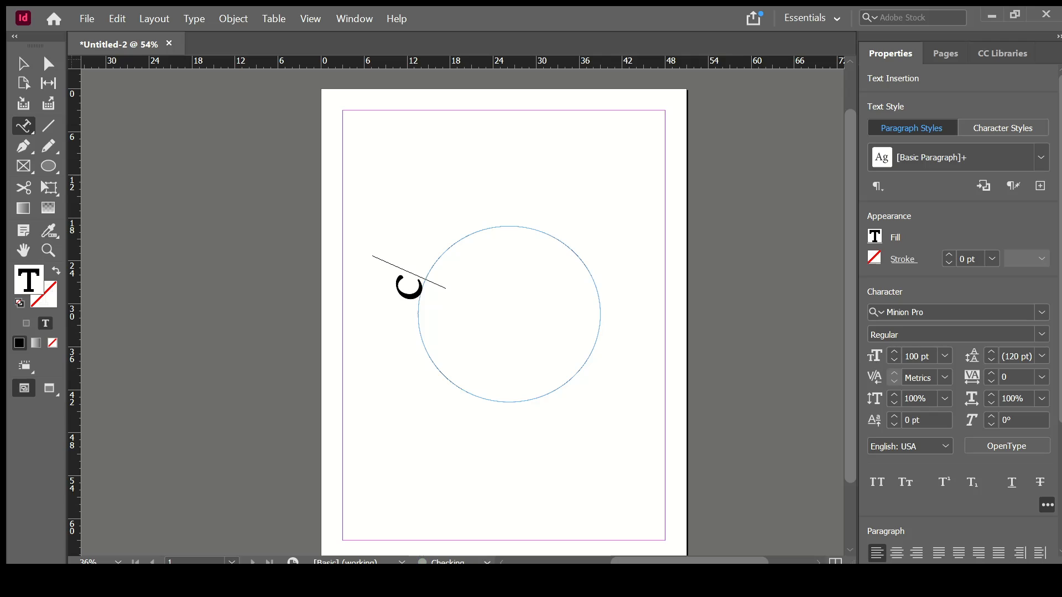
type("ircle circl")
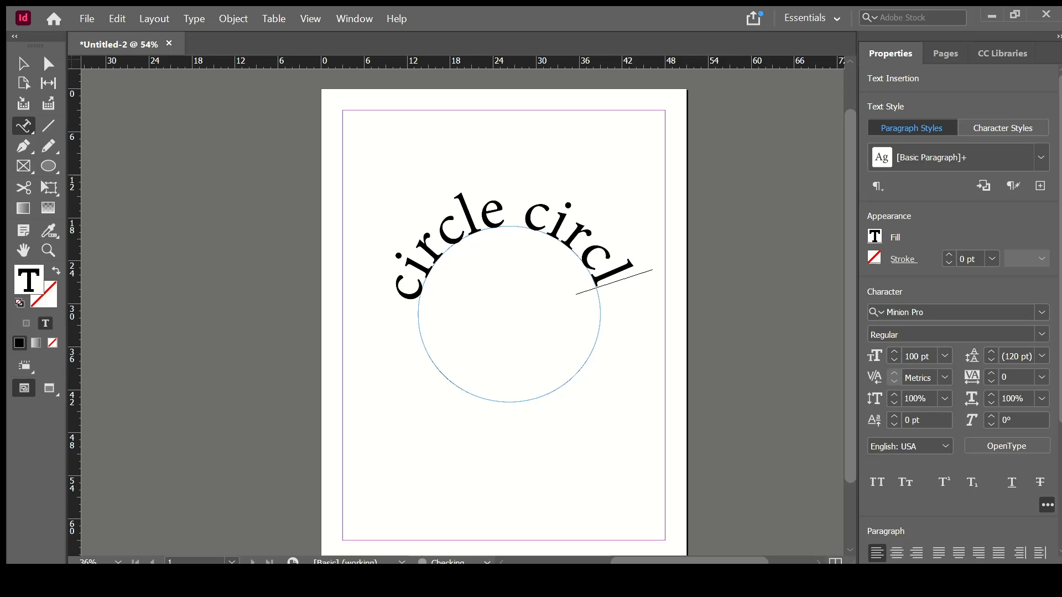
type("e circle circle")
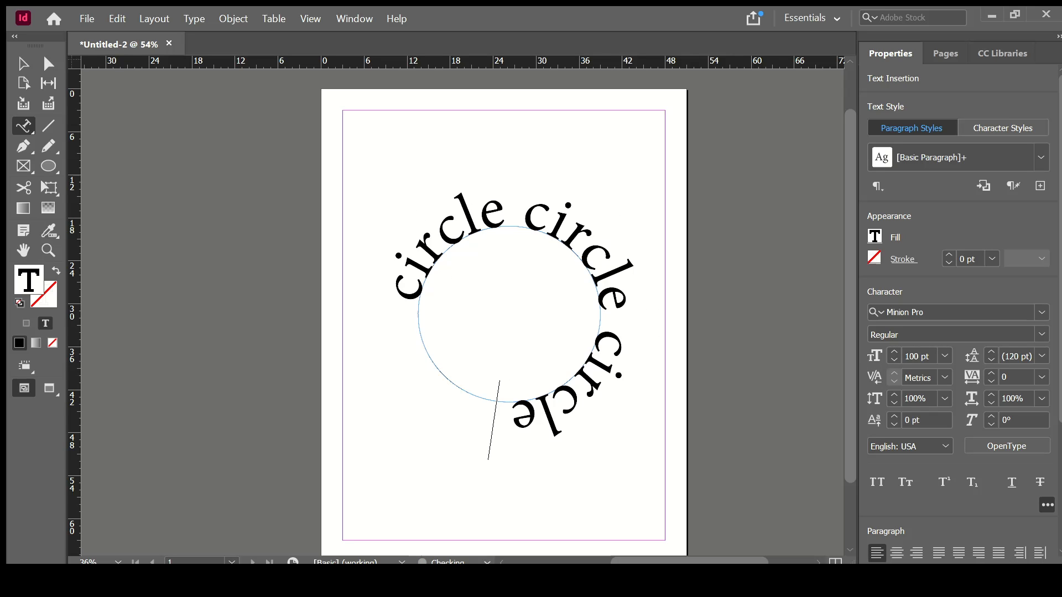